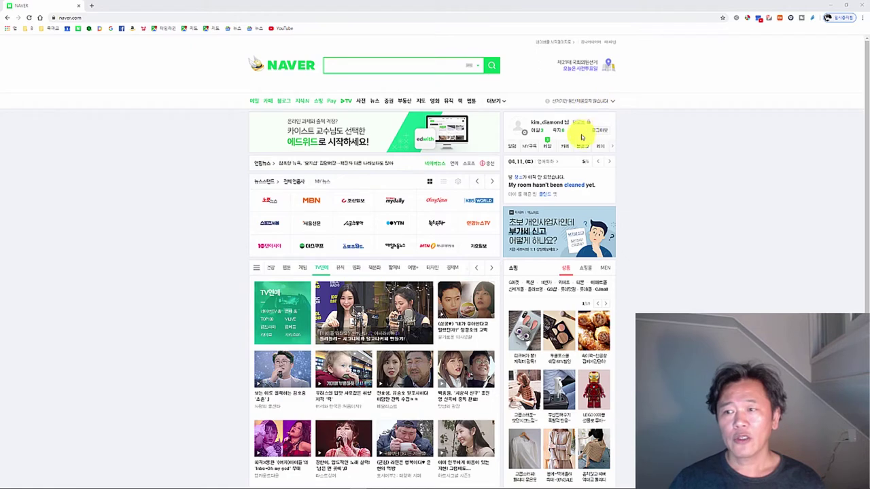
# Step: Open Naver TV, go to its Creator Studio channel sign-up and start step 1 of the channel opening application
pyautogui.click(348, 102)
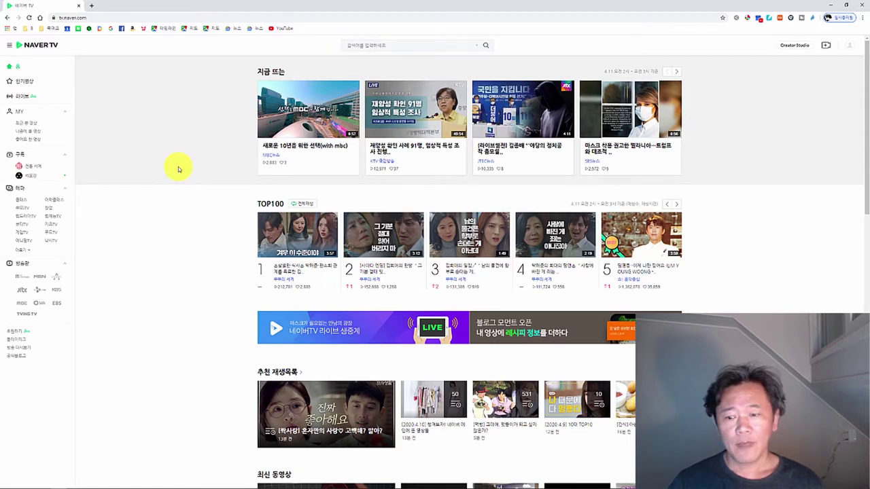
pyautogui.scroll(-15, 231, 177)
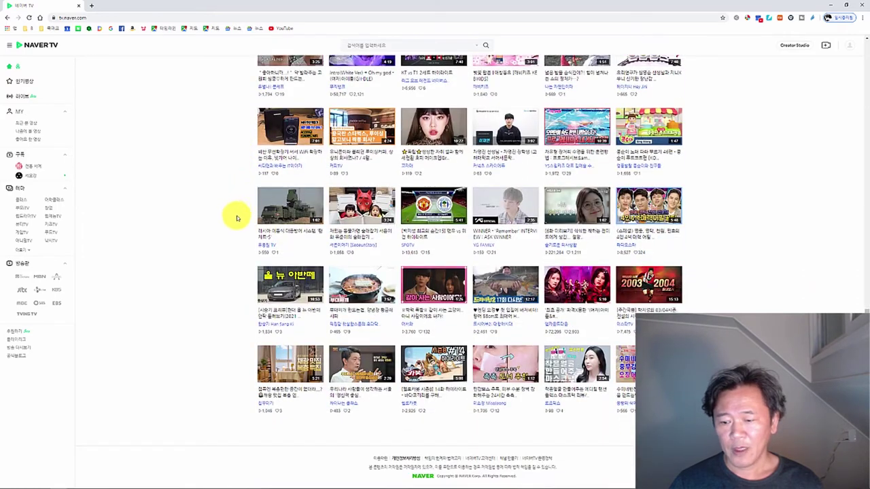
pyautogui.click(511, 461)
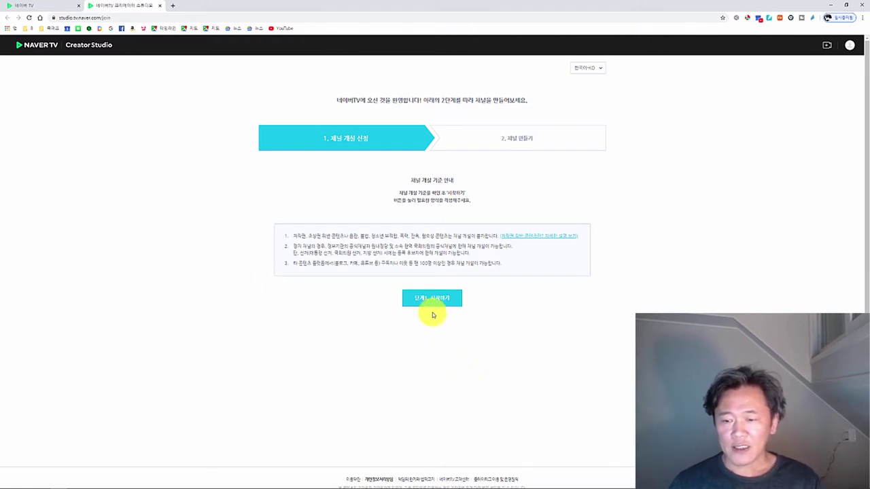
pyautogui.click(417, 297)
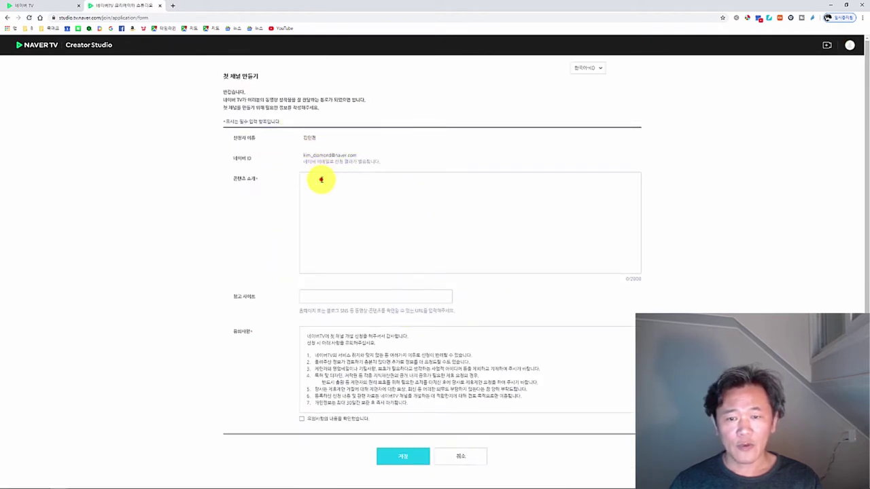
pyautogui.click(321, 179)
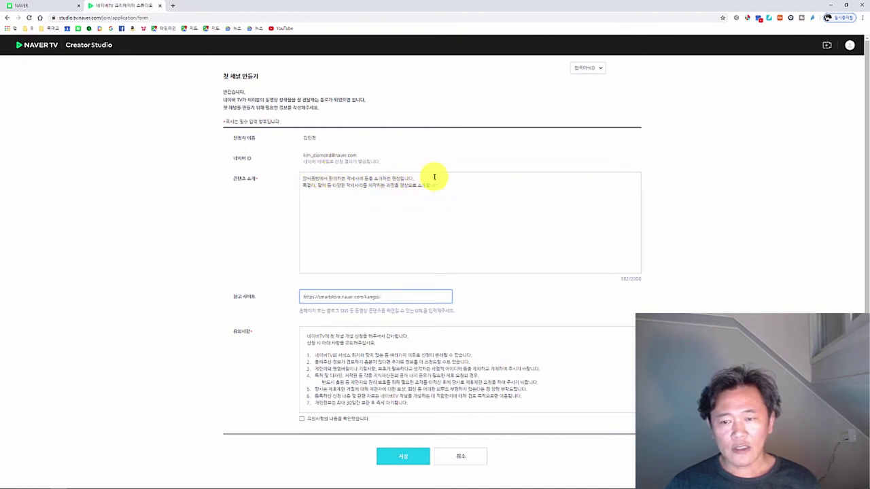
pyautogui.scroll(-2, 248, 302)
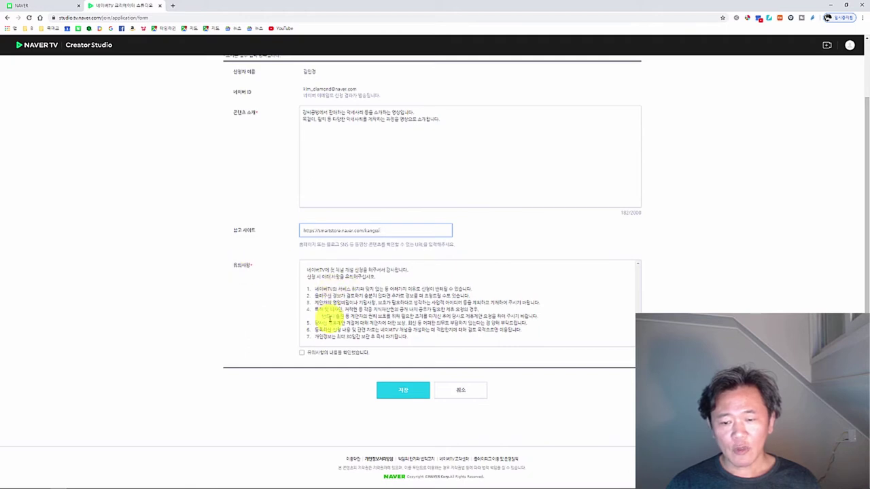
pyautogui.click(302, 352)
pyautogui.click(399, 393)
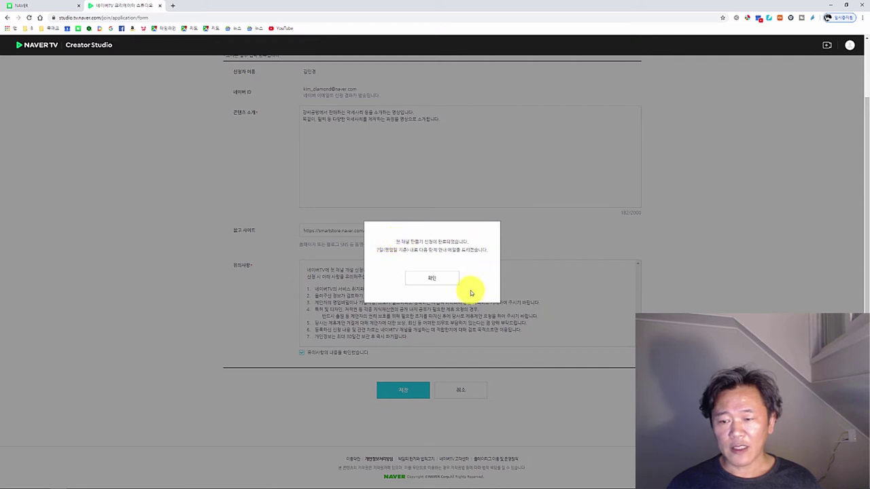
pyautogui.click(421, 278)
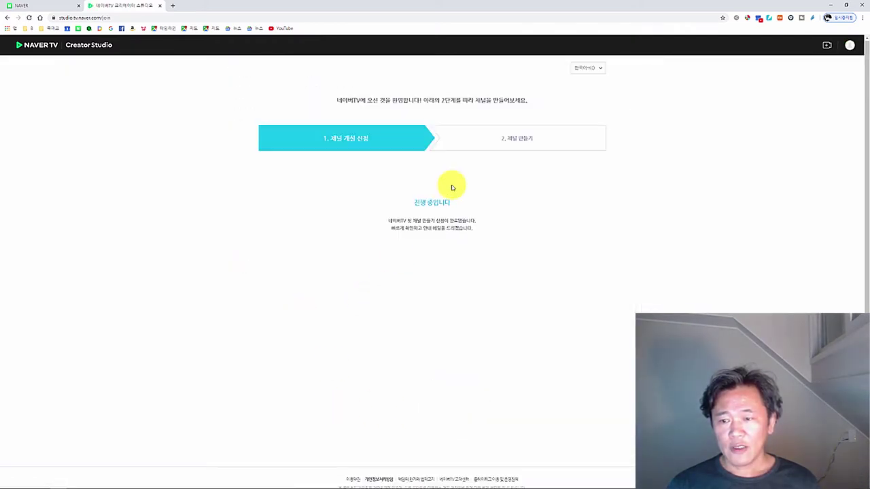
# Step: Check the channel application's progress page and read the Naver TV first-channel application email in Naver Mail, including its channel creation link
pyautogui.moveTo(393, 201); pyautogui.dragTo(484, 231)
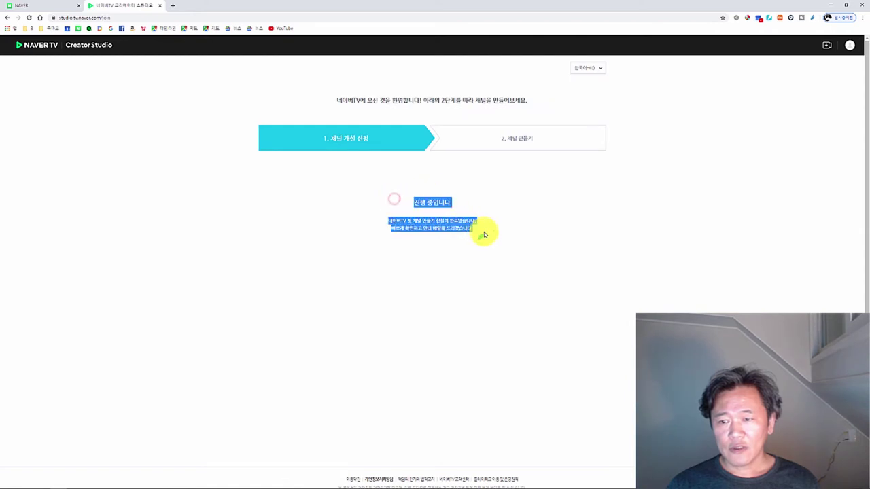
pyautogui.click(479, 261)
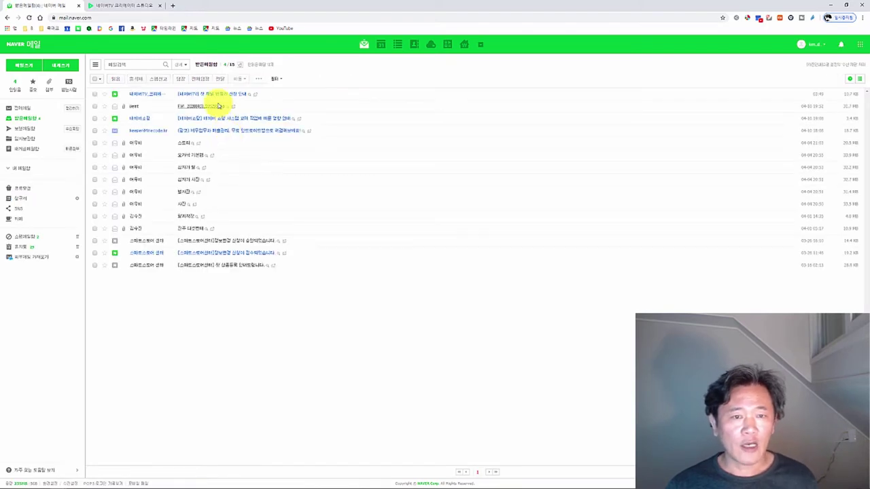
pyautogui.click(218, 95)
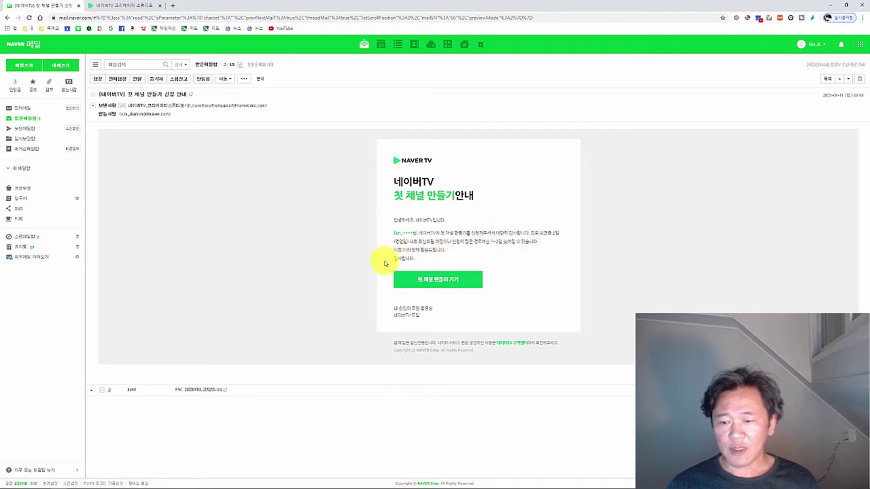
pyautogui.click(437, 282)
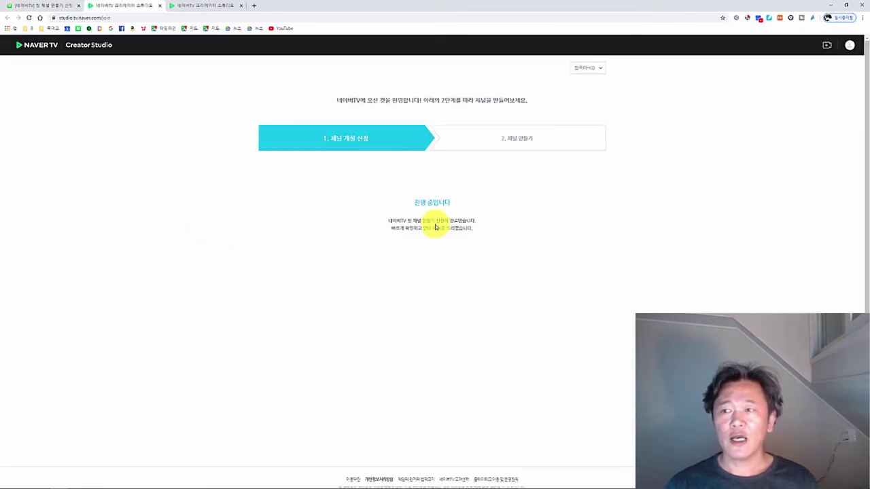
pyautogui.click(160, 7)
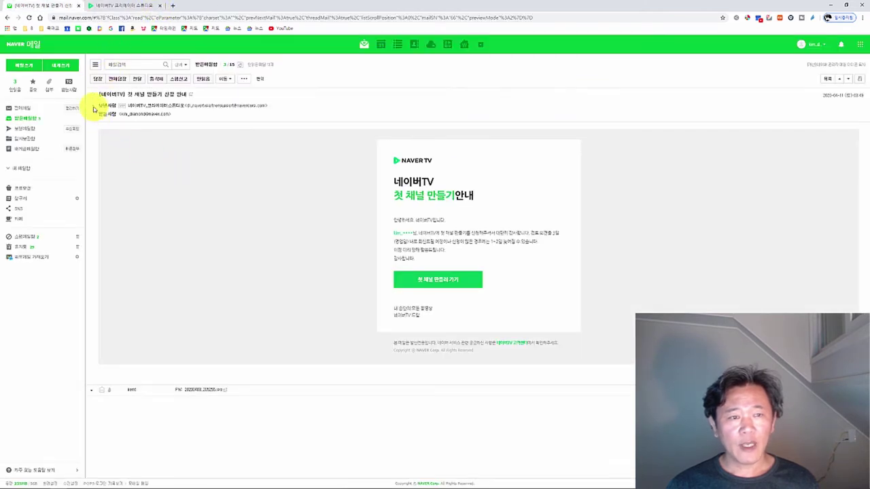
pyautogui.click(125, 6)
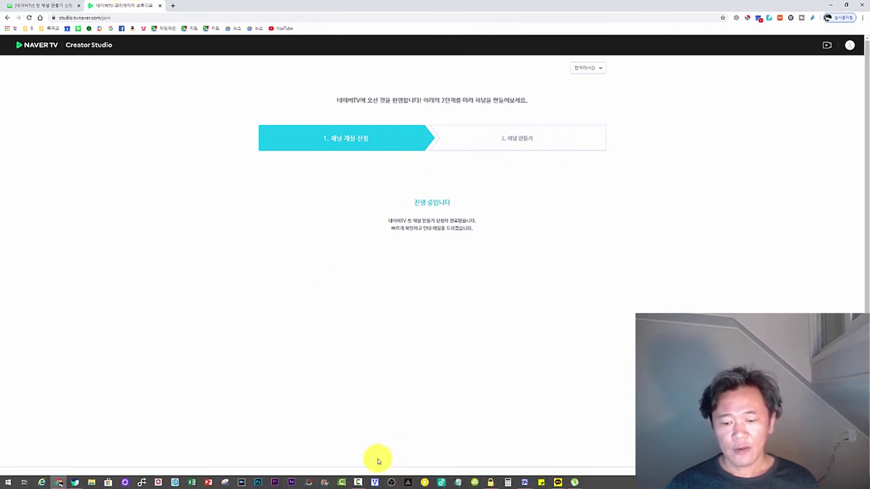
pyautogui.click(356, 481)
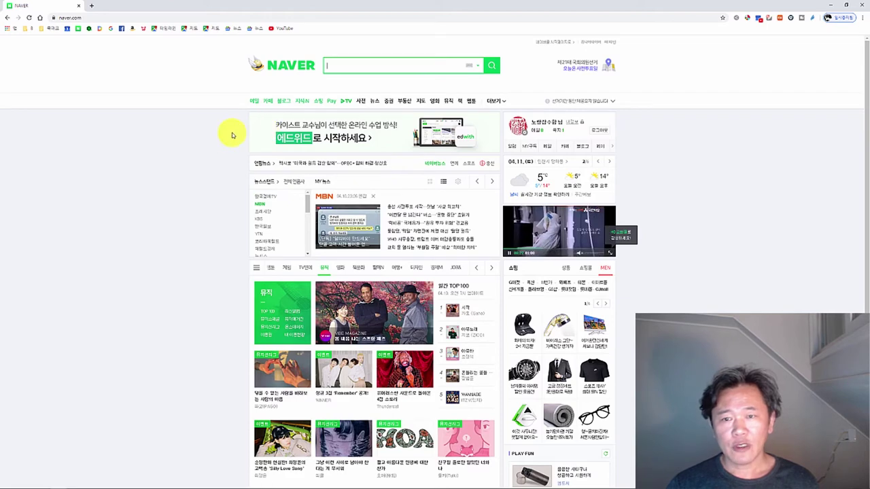
# Step: Open Naver TV and compare its home page with the YouTube home page in a separate tab
pyautogui.click(345, 103)
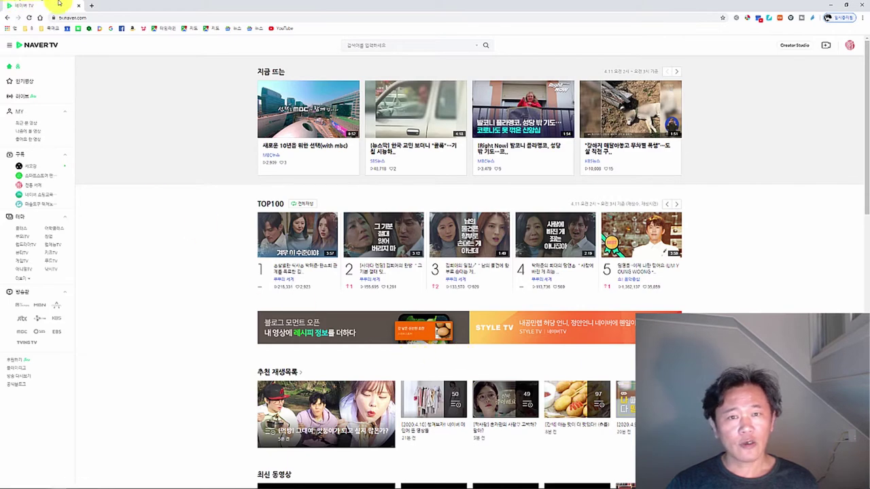
pyautogui.click(92, 6)
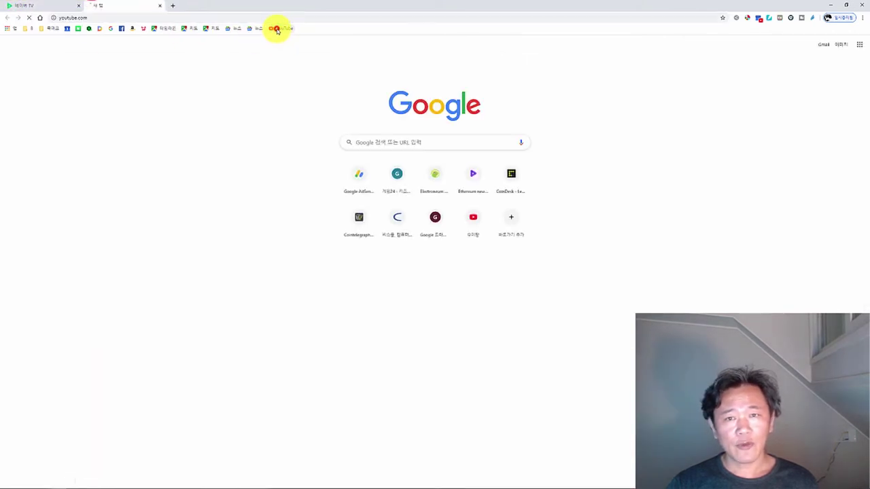
pyautogui.click(277, 28)
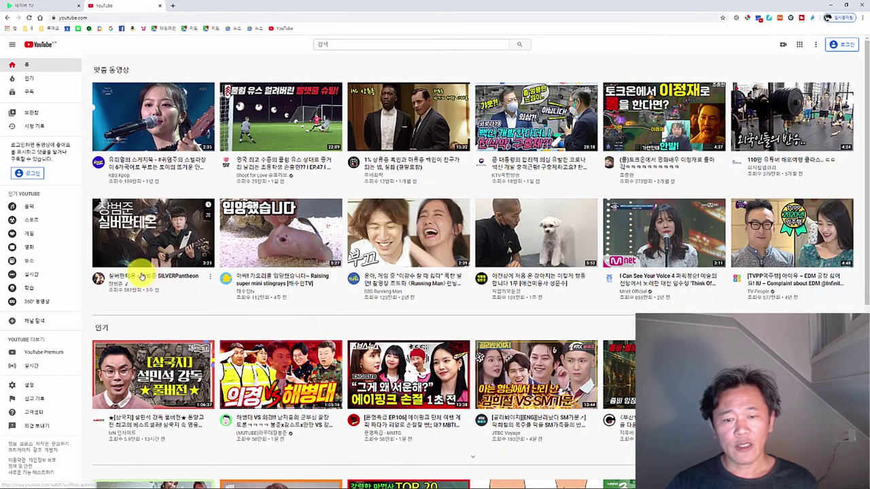
pyautogui.click(40, 6)
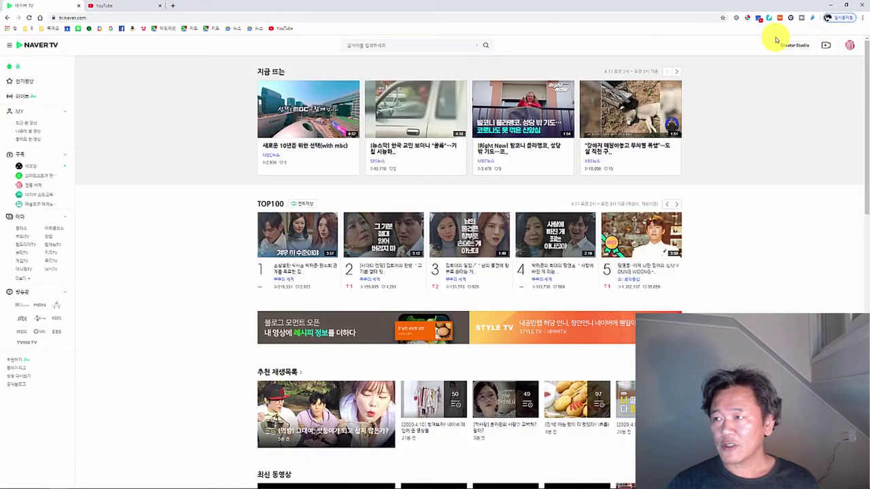
# Step: Open Creator Studio from Naver TV and review the cumulative channel and video metrics on its home page
pyautogui.click(797, 48)
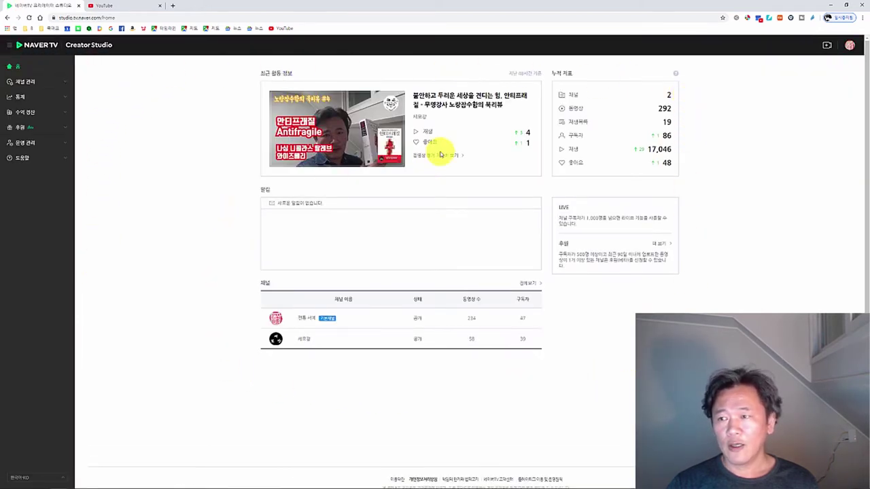
pyautogui.moveTo(570, 94); pyautogui.dragTo(681, 100)
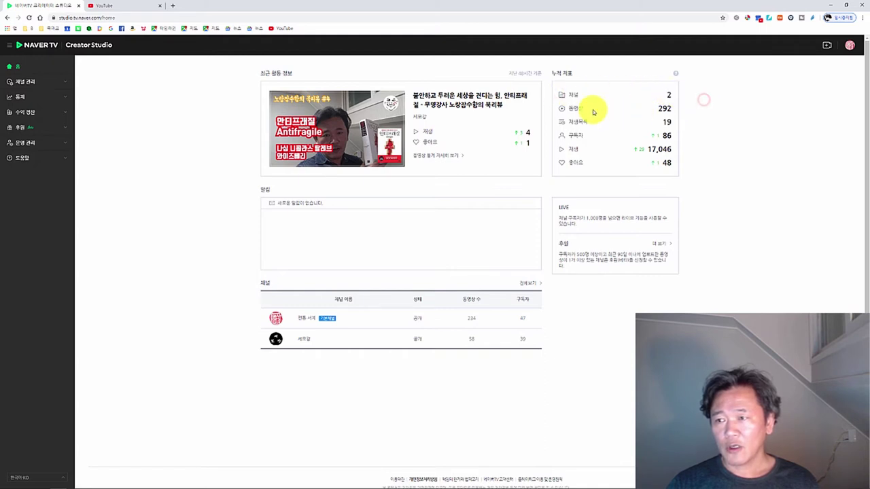
pyautogui.moveTo(567, 107); pyautogui.dragTo(686, 113)
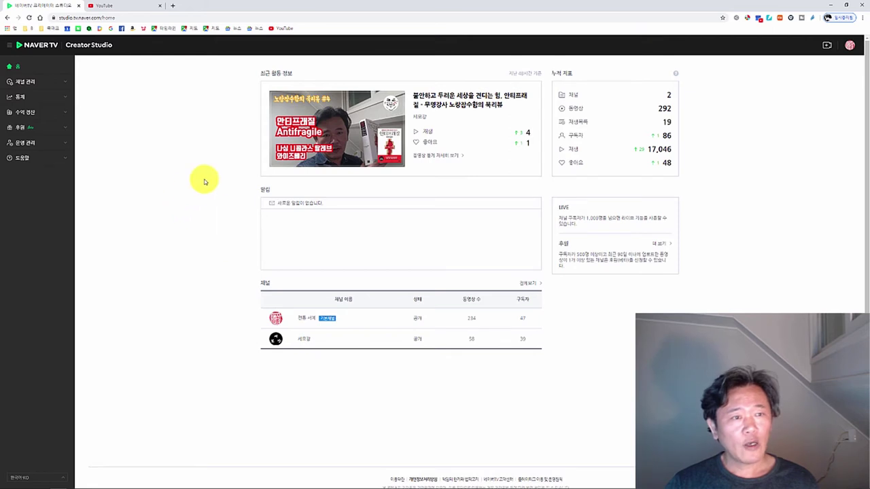
pyautogui.click(18, 67)
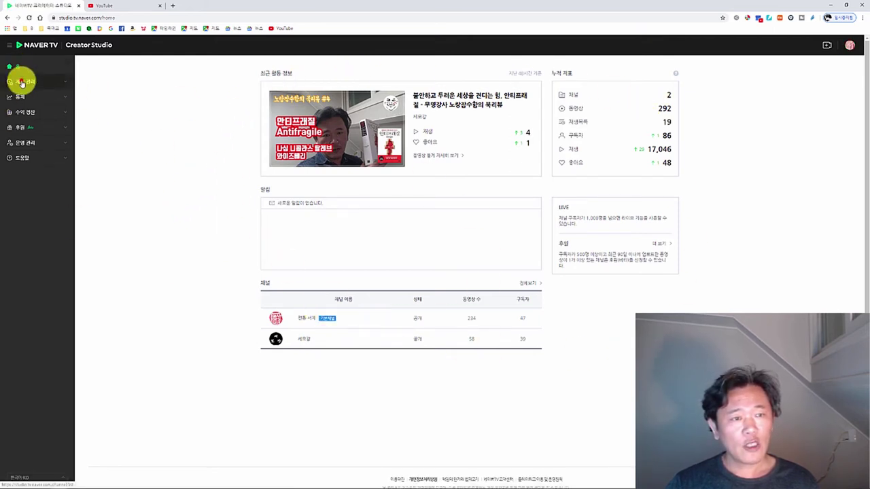
# Step: View the channel list and look up the upload history for 2020.03.01 to 2020.03.31
pyautogui.click(20, 81)
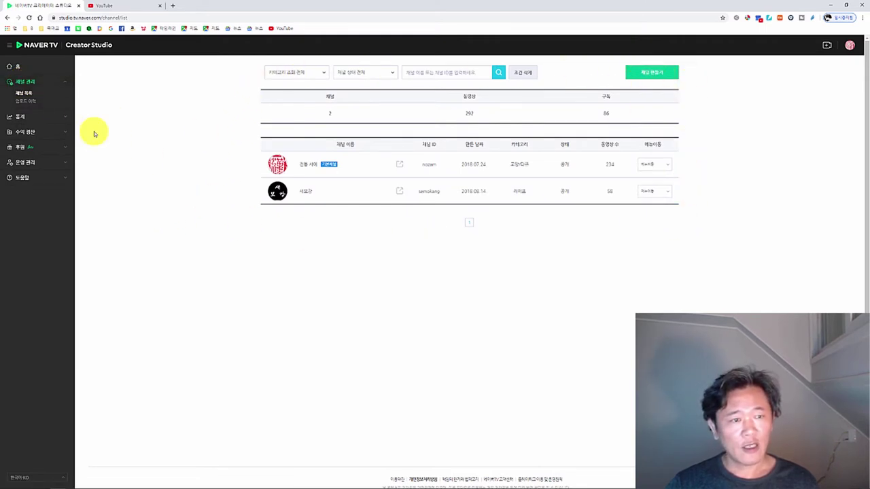
pyautogui.click(20, 102)
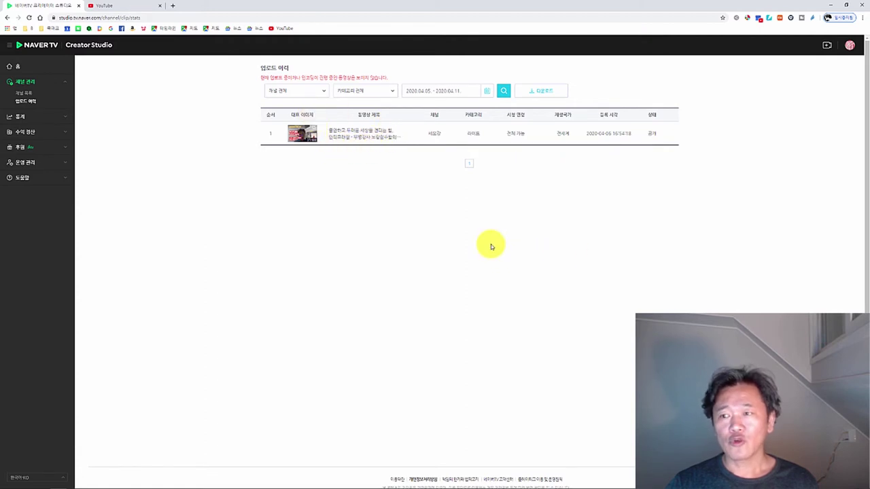
pyautogui.click(487, 91)
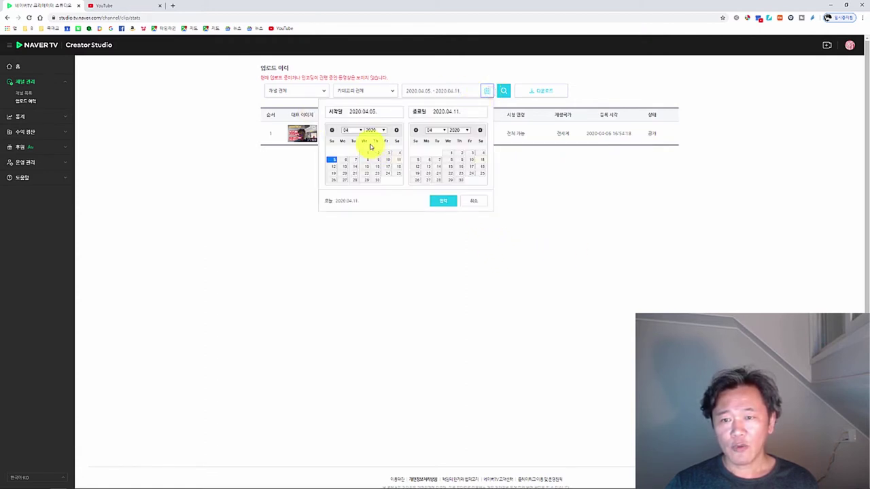
pyautogui.click(334, 132)
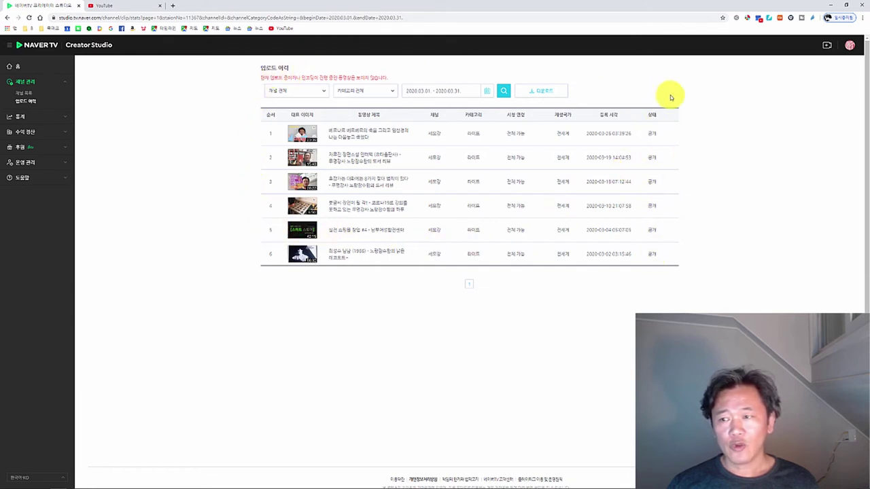
# Step: Examine the statistics overview for the 세모강 channel and for all of the station's channels
pyautogui.click(18, 117)
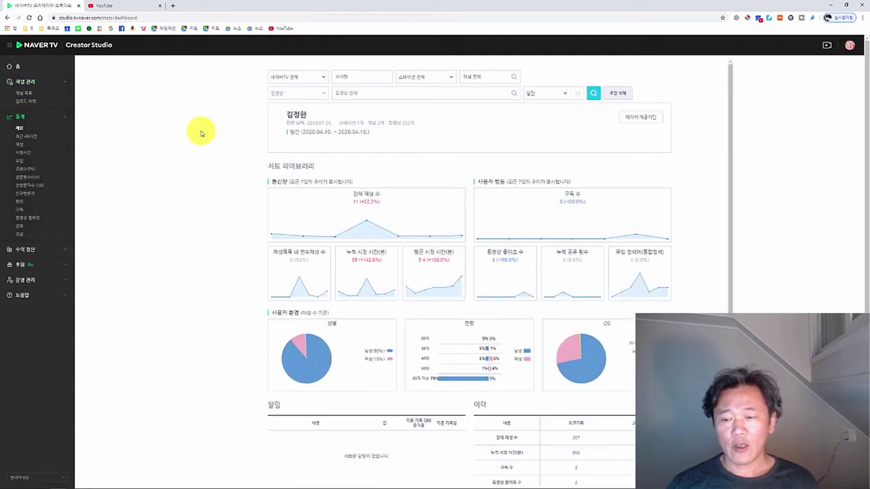
pyautogui.scroll(-3, 225, 146)
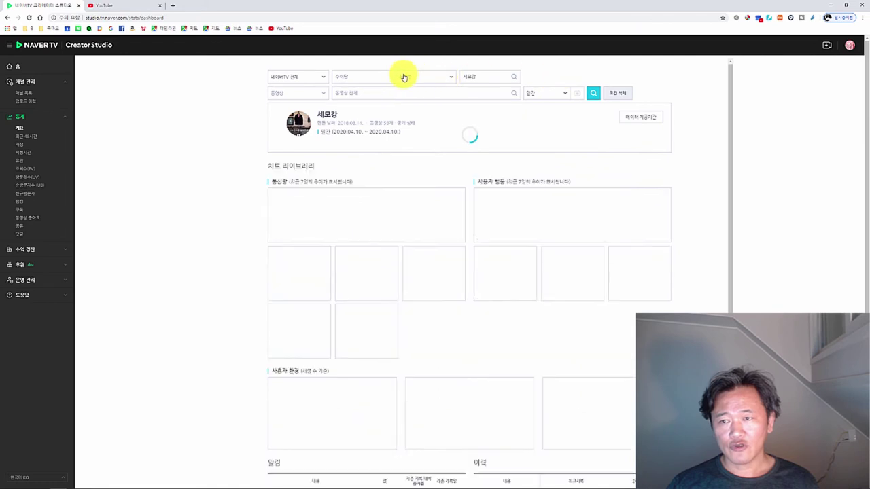
pyautogui.click(502, 79)
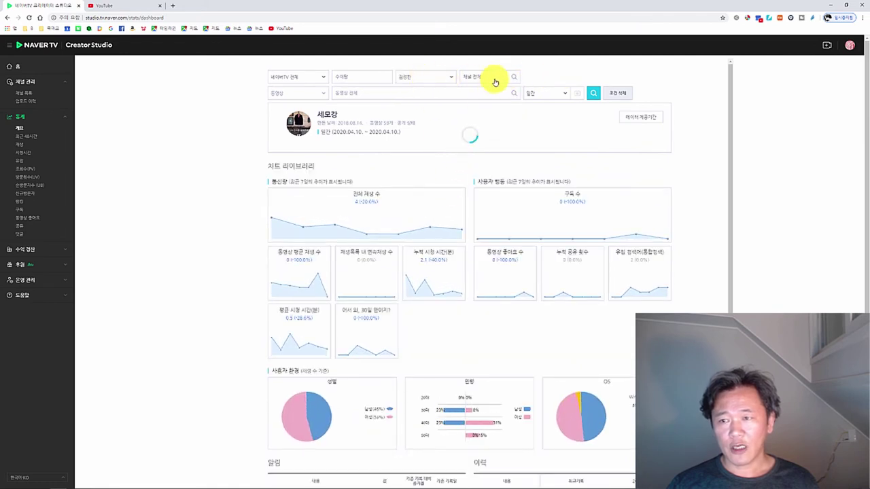
pyautogui.click(593, 93)
pyautogui.click(487, 77)
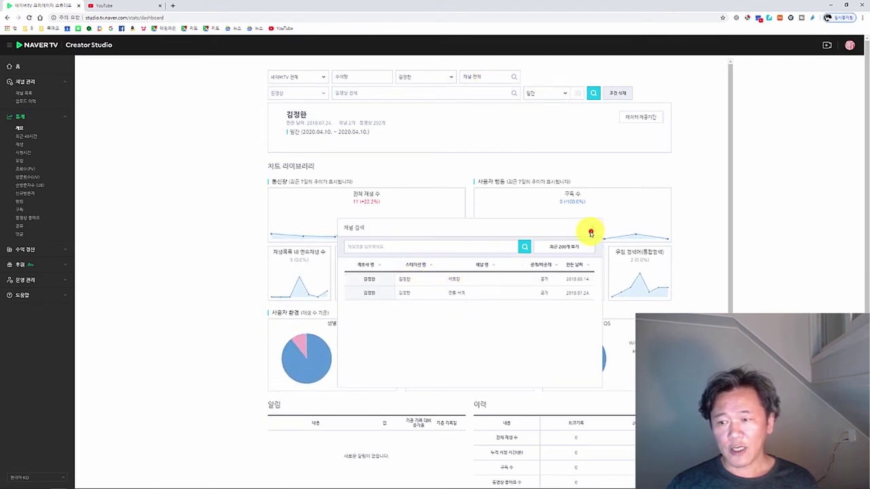
pyautogui.scroll(-1, 165, 202)
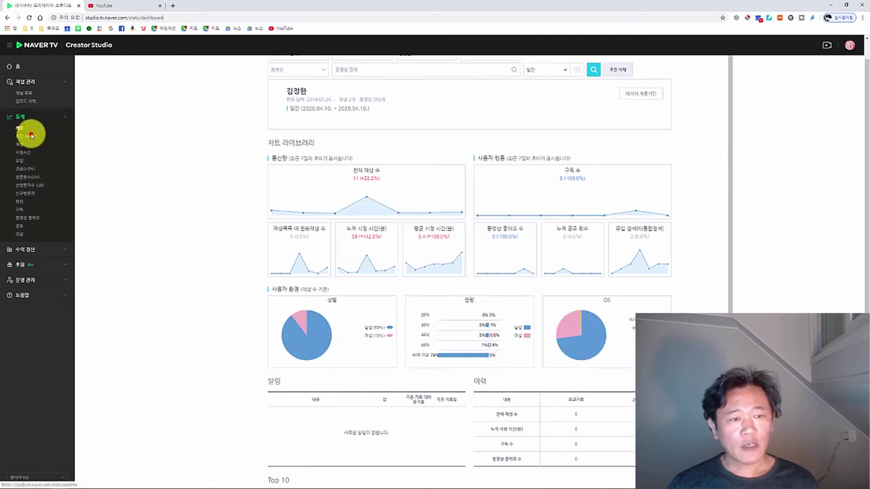
# Step: View the statistics for the last 48 hours, then those for plays and watch time
pyautogui.click(31, 136)
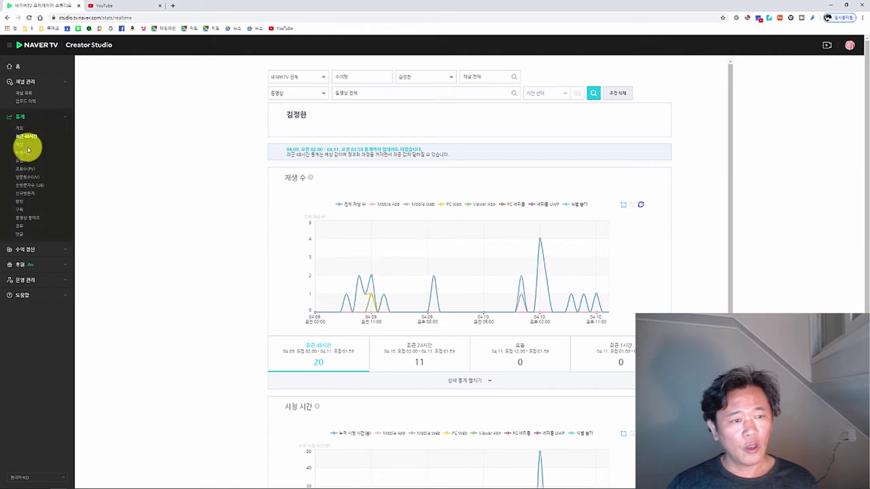
pyautogui.click(19, 146)
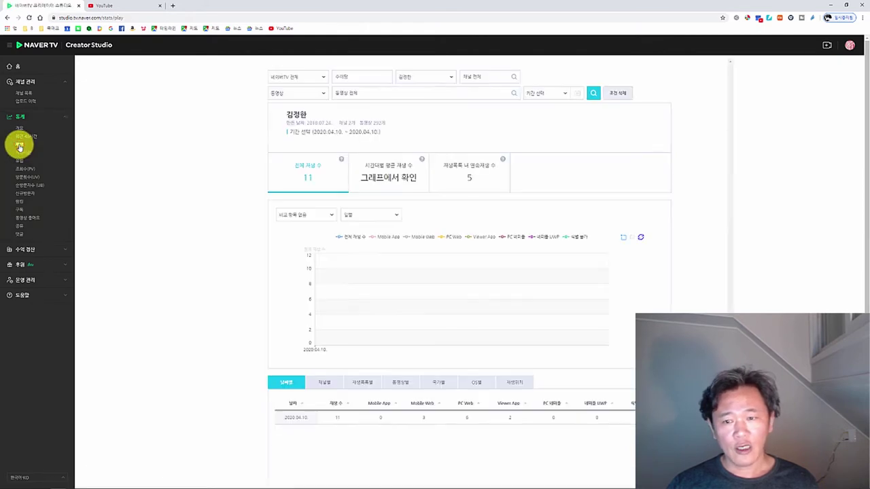
pyautogui.click(22, 152)
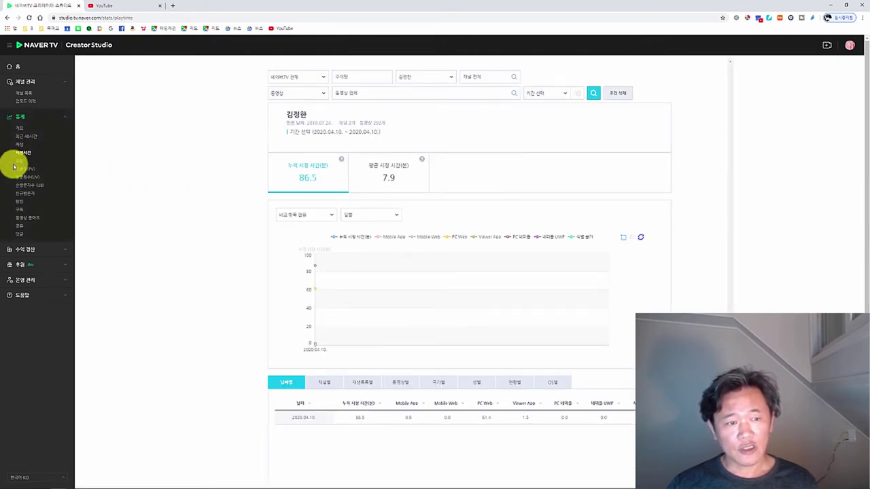
# Step: View the statistics pages for inflow (유입), page views (PV) and visits (UV)
pyautogui.click(21, 162)
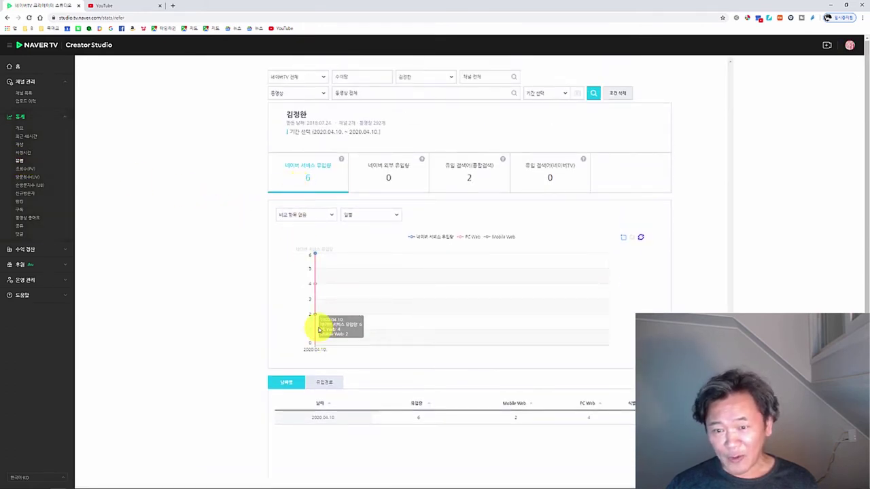
pyautogui.click(24, 170)
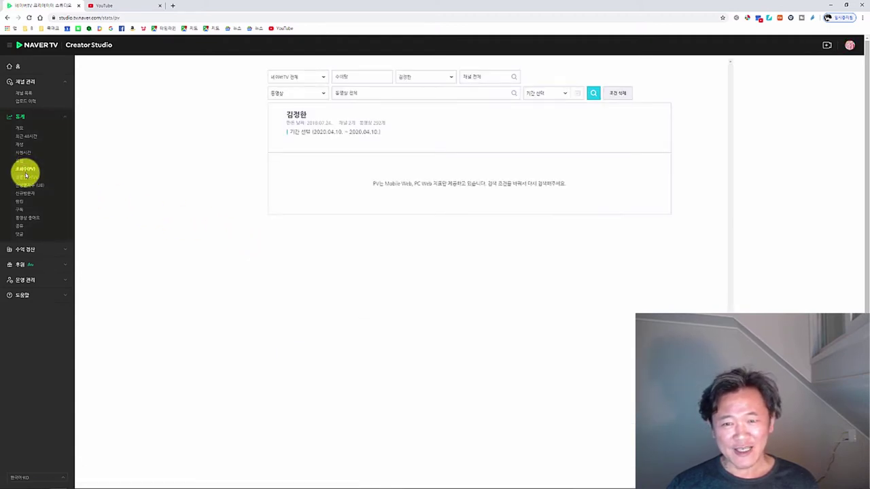
pyautogui.click(25, 178)
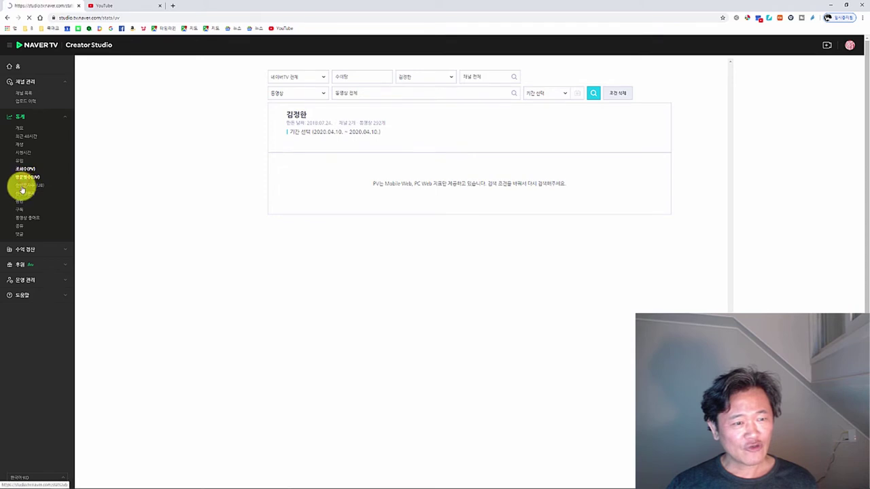
# Step: Review the settlement information page (정산 정보 관리) under revenue settlement, from registration status down to the consent section
pyautogui.click(25, 250)
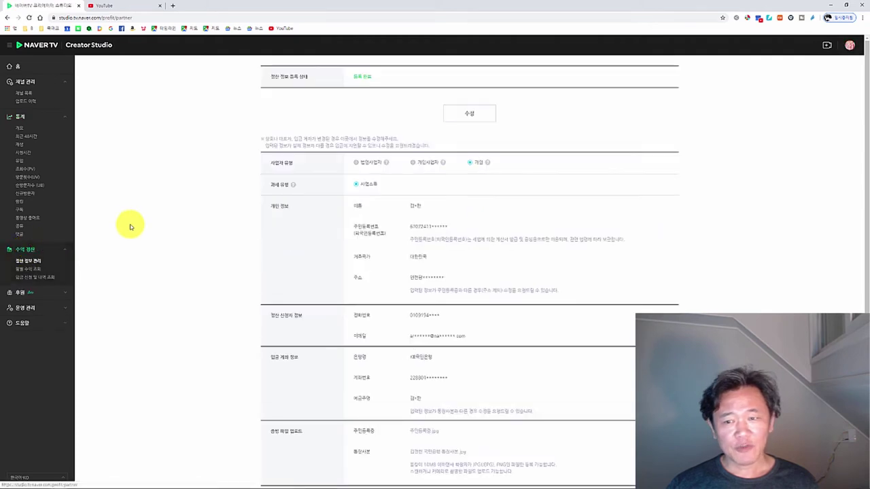
pyautogui.moveTo(235, 72); pyautogui.dragTo(404, 101)
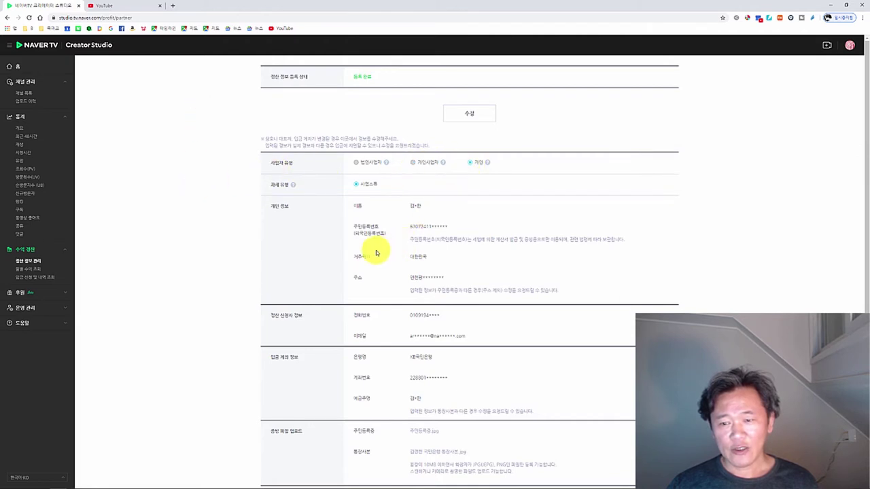
pyautogui.scroll(-3, 371, 248)
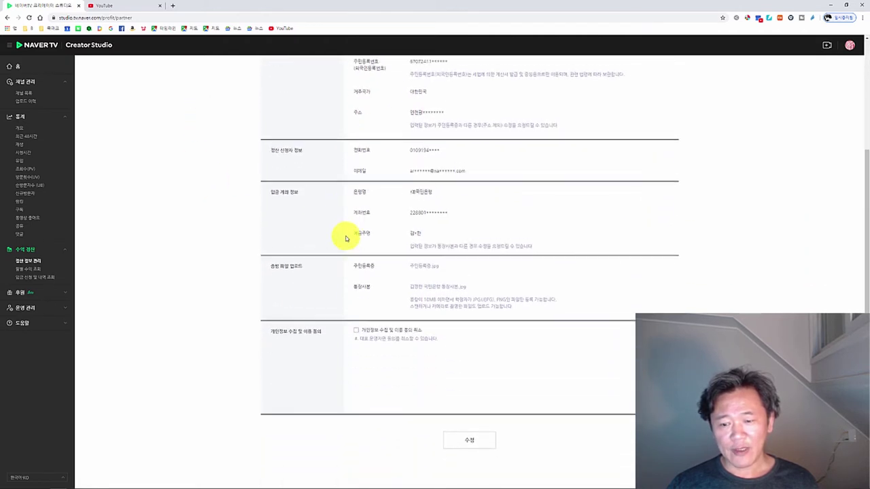
pyautogui.scroll(3, 345, 238)
# Step: Look up the monthly revenue of all channels for July 2019 and inspect the individual months in the chart
pyautogui.click(28, 268)
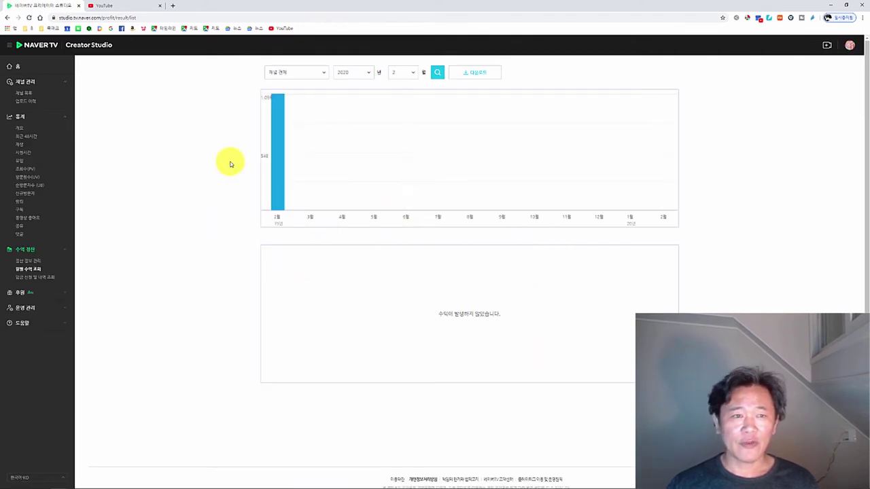
pyautogui.click(352, 72)
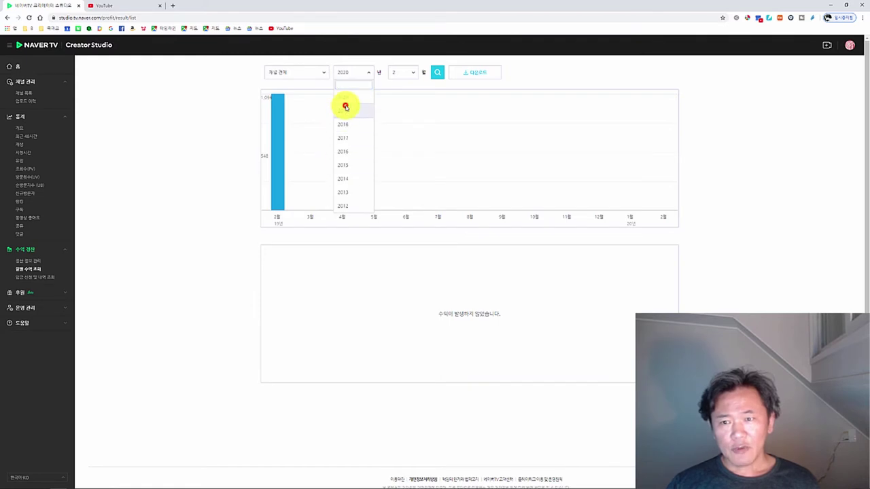
pyautogui.click(344, 107)
pyautogui.click(405, 76)
pyautogui.click(393, 180)
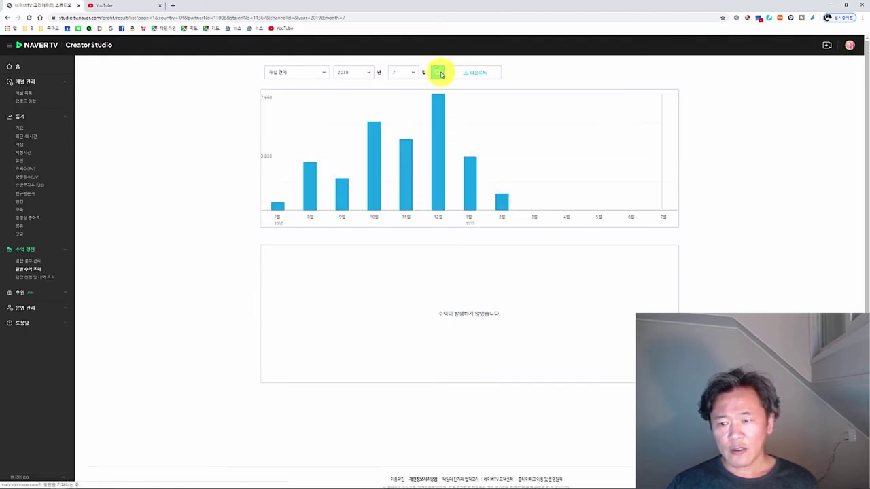
pyautogui.moveTo(274, 207)
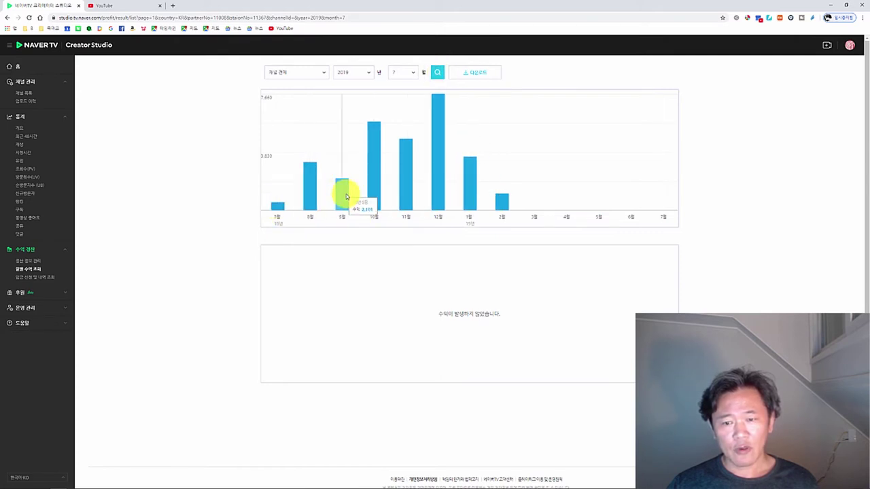
pyautogui.moveTo(376, 185)
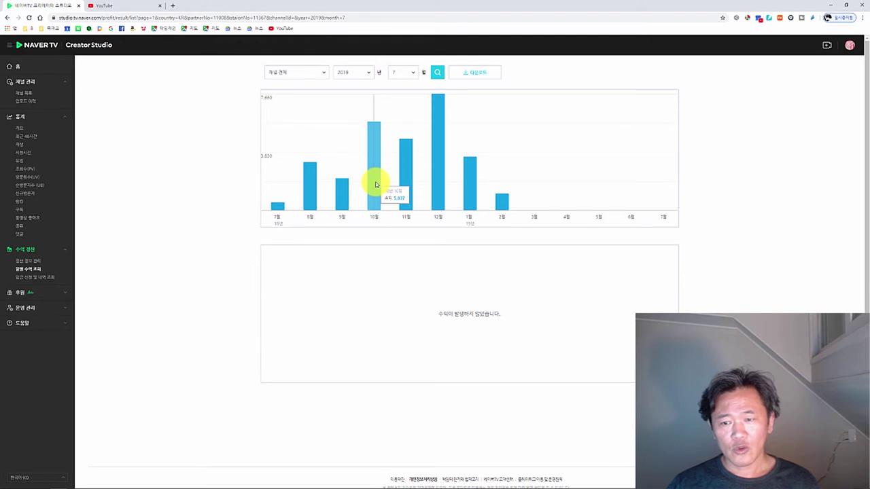
pyautogui.moveTo(401, 176)
pyautogui.moveTo(438, 175)
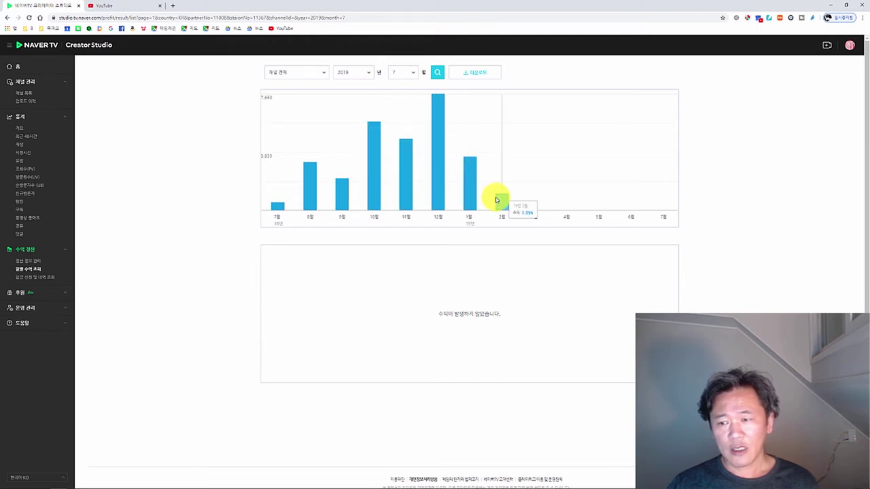
pyautogui.moveTo(524, 210)
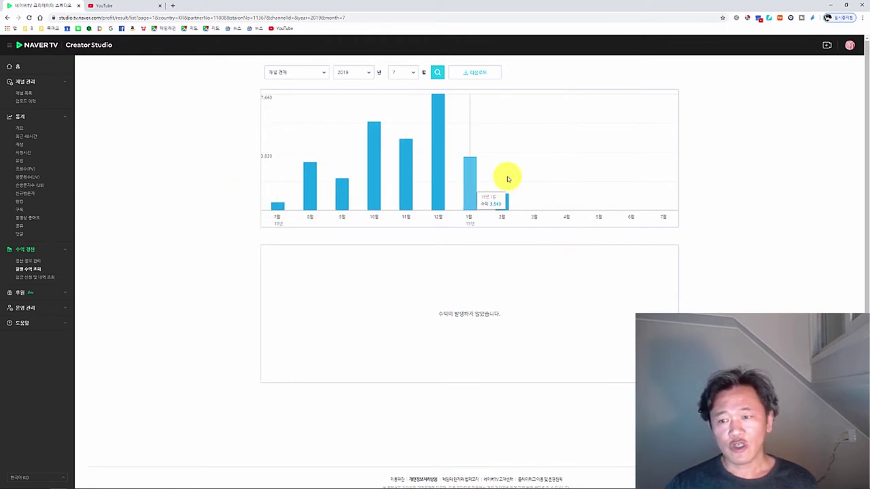
pyautogui.moveTo(509, 165)
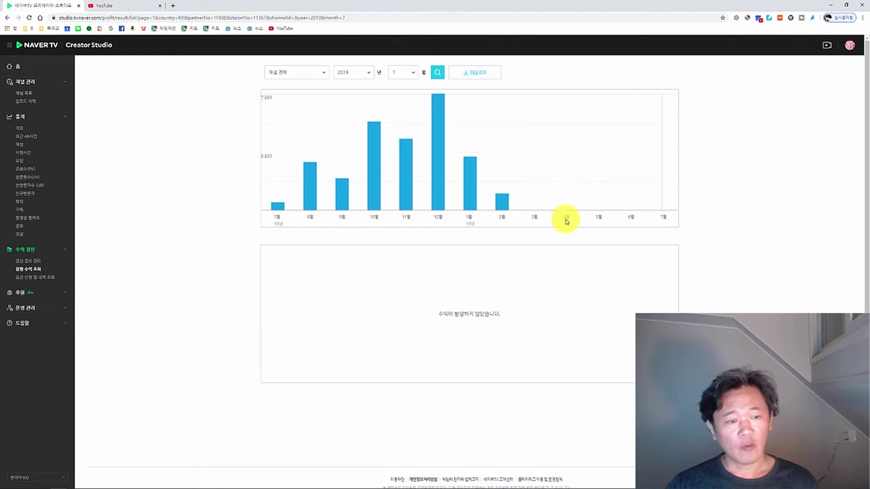
# Step: View the deposit request and history page (입금 신청 및 내역 조회), examining the cumulative revenue and the settled amount
pyautogui.click(47, 277)
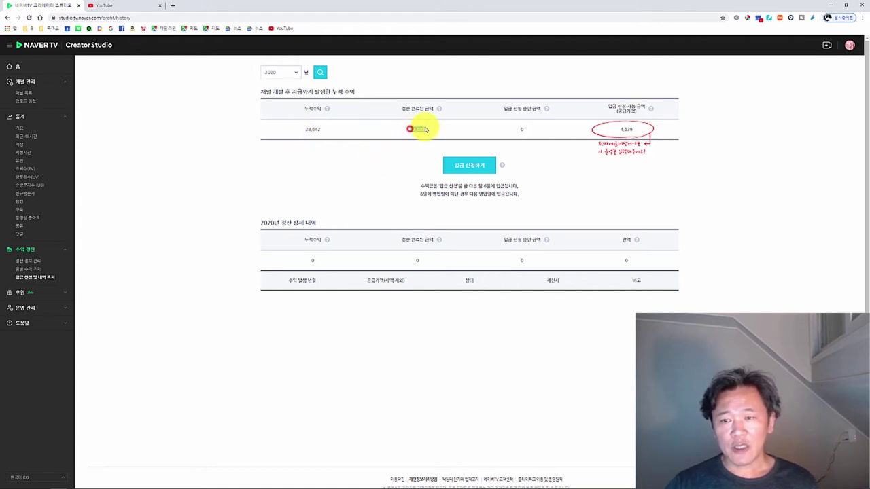
pyautogui.moveTo(425, 129); pyautogui.dragTo(429, 130)
pyautogui.click(399, 163)
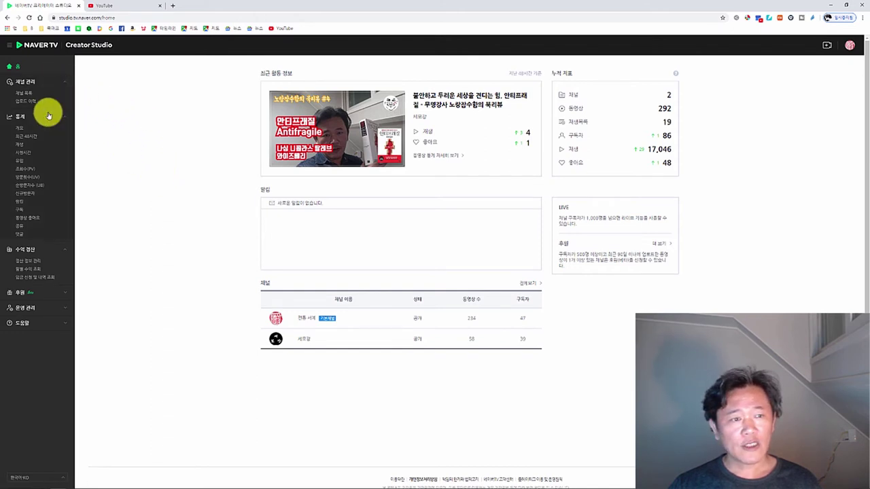
# Step: Create a channel named 무명강사 with the ID nonameteacher and the category 라이프, and check it in the channel list
pyautogui.click(28, 87)
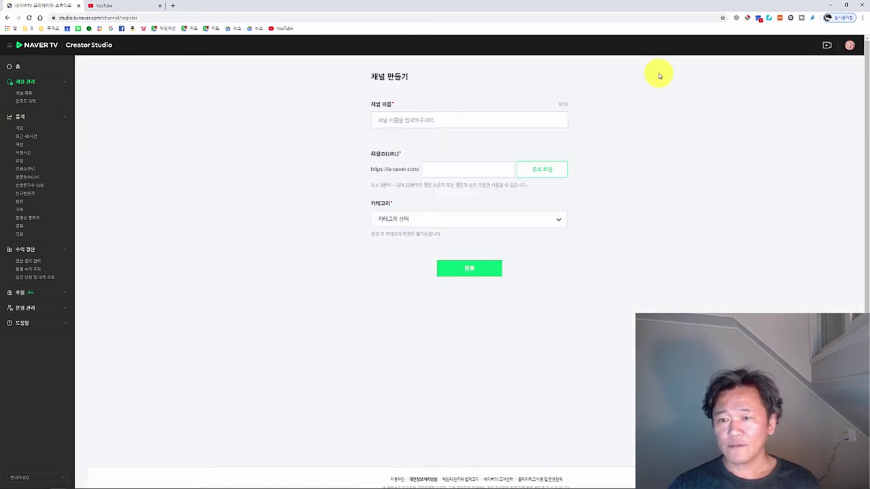
pyautogui.click(431, 121)
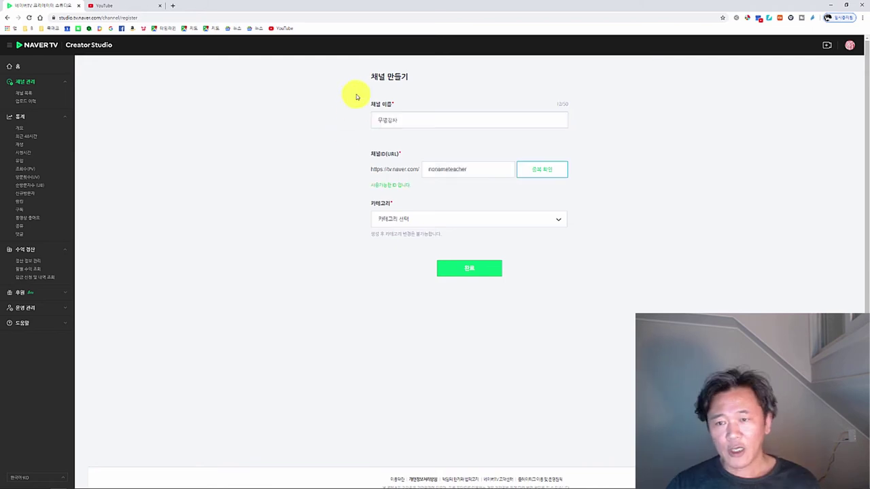
pyautogui.click(421, 218)
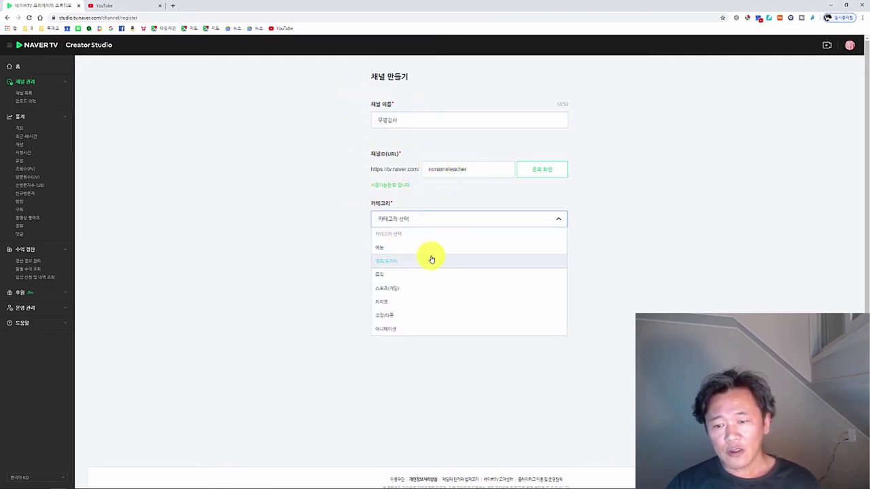
pyautogui.scroll(-1, 432, 265)
pyautogui.click(435, 281)
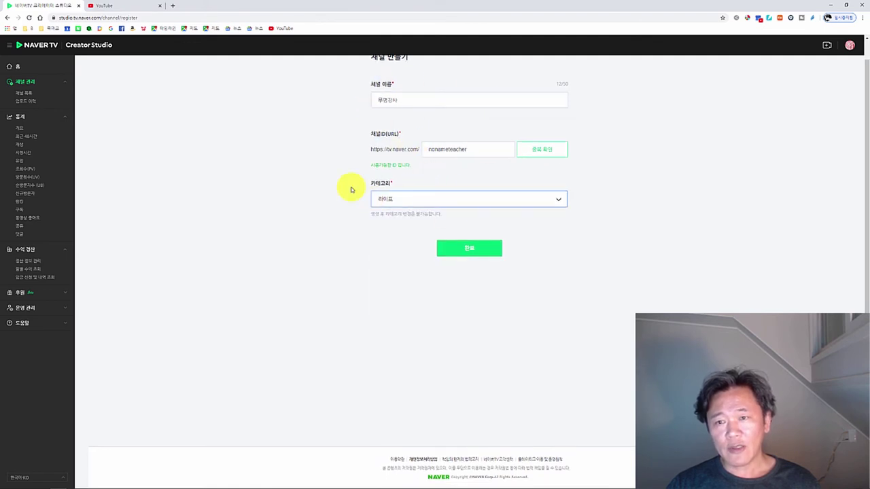
pyautogui.scroll(1, 367, 211)
pyautogui.click(471, 267)
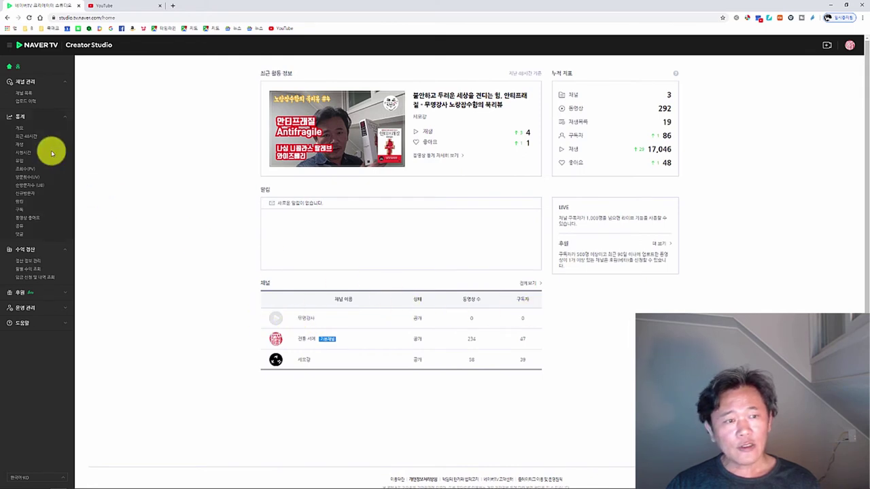
pyautogui.click(23, 93)
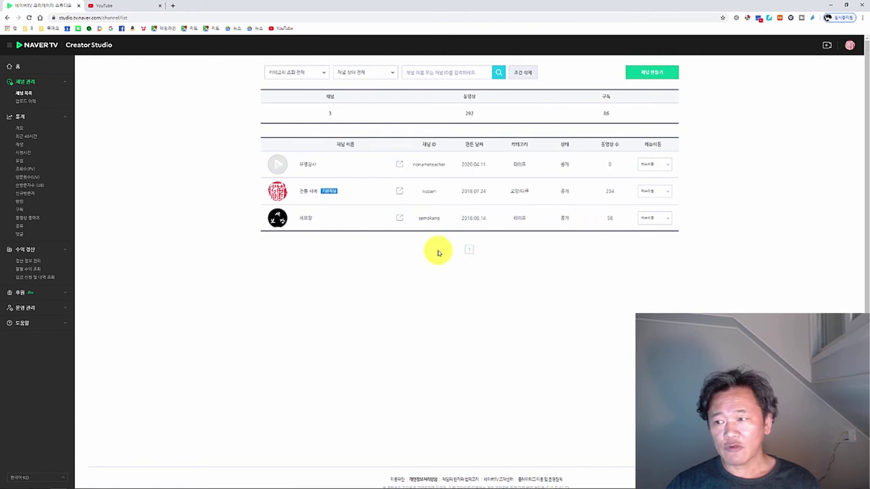
# Step: Read the LIVE and sponsorship (후원) eligibility notes on the home page, and view the full channel list
pyautogui.click(61, 68)
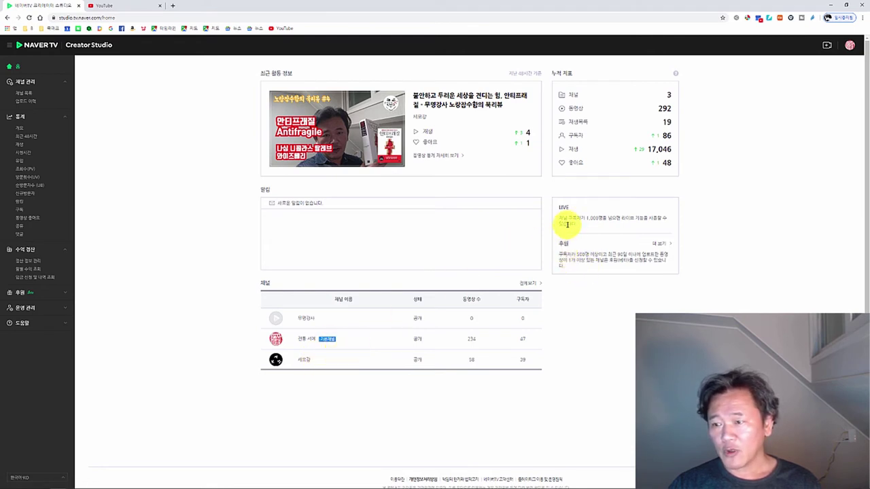
pyautogui.moveTo(557, 219); pyautogui.dragTo(705, 224)
pyautogui.click(715, 226)
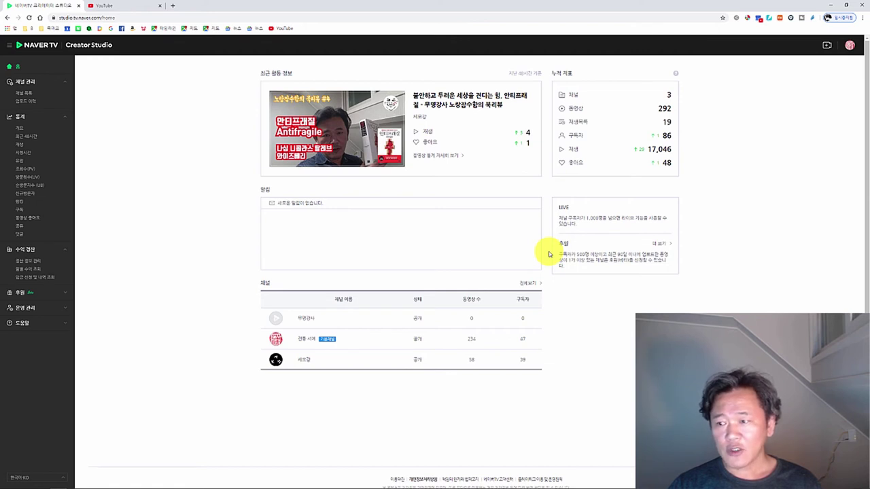
pyautogui.moveTo(579, 227); pyautogui.dragTo(564, 220)
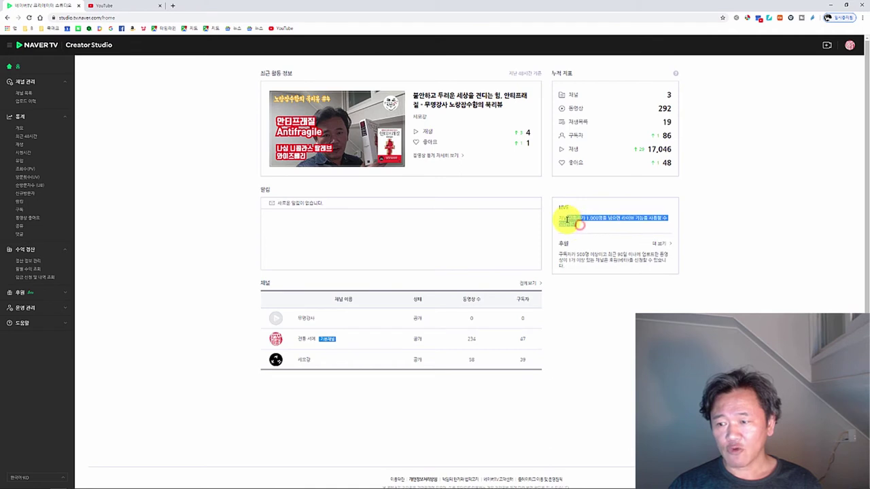
pyautogui.click(687, 219)
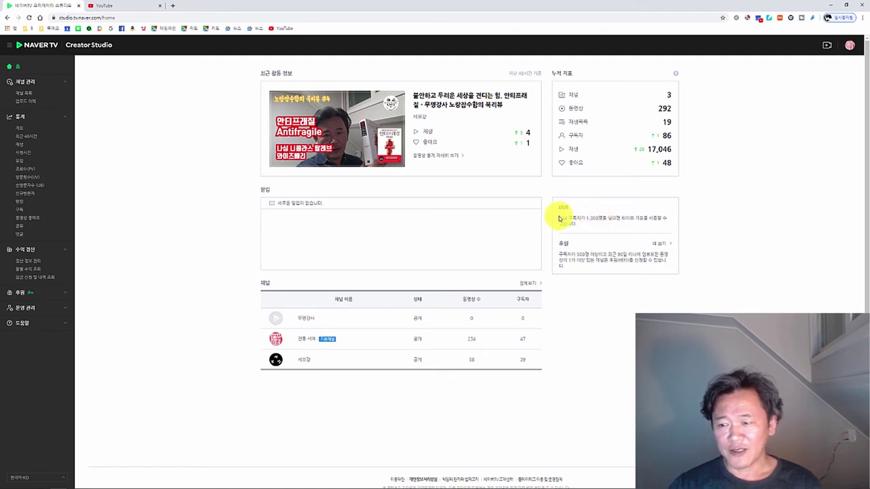
pyautogui.moveTo(558, 255); pyautogui.dragTo(664, 266)
pyautogui.click(623, 261)
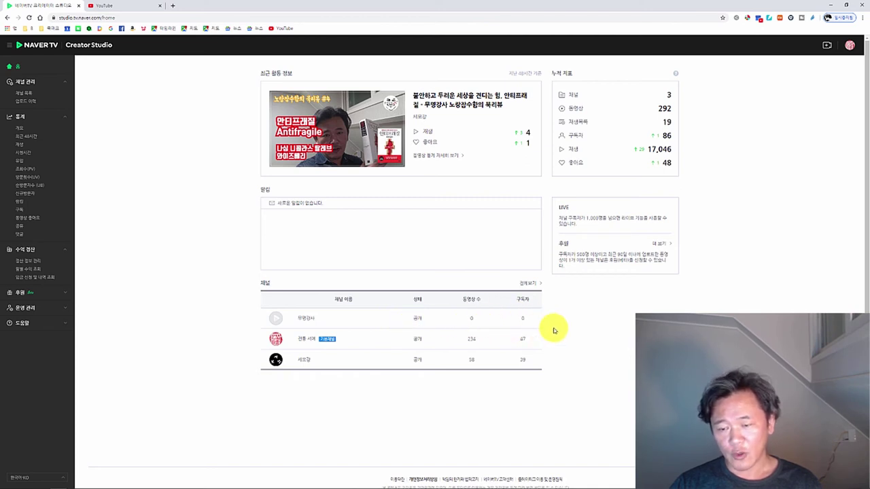
pyautogui.click(535, 284)
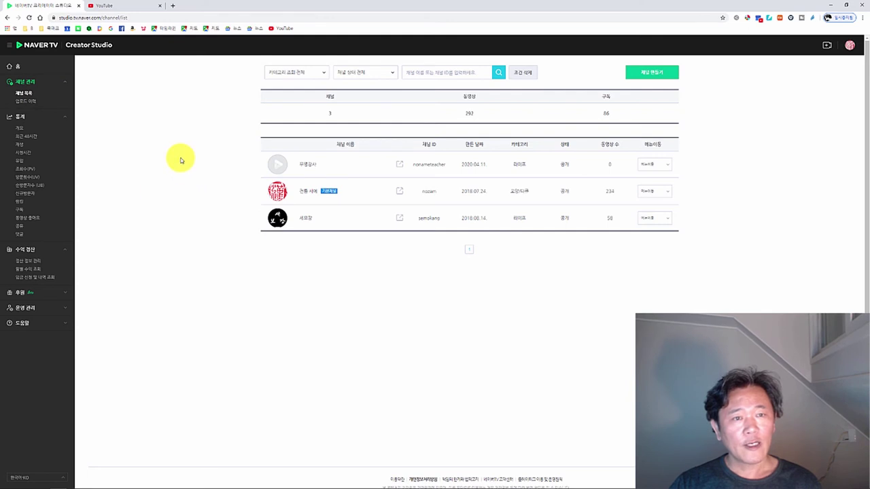
pyautogui.click(102, 46)
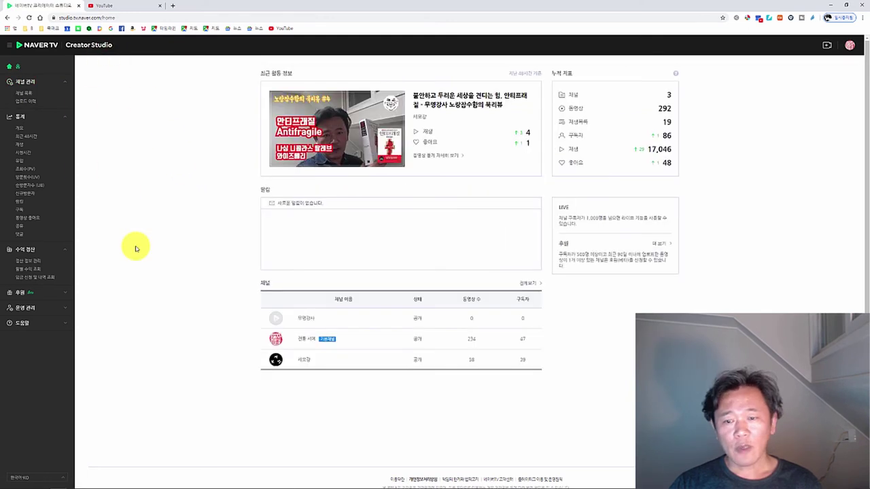
# Step: Add DJI_0374.MP4 as a regular video upload and open the picker for its representative image without choosing one
pyautogui.click(828, 46)
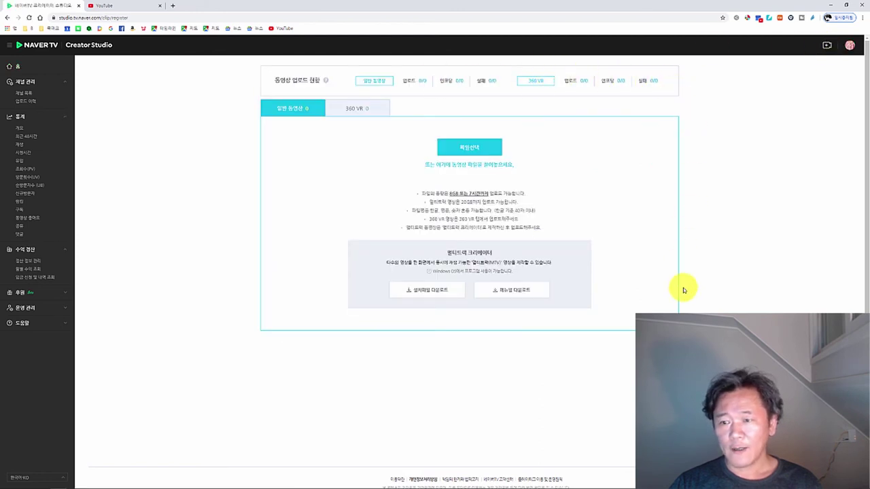
pyautogui.click(467, 148)
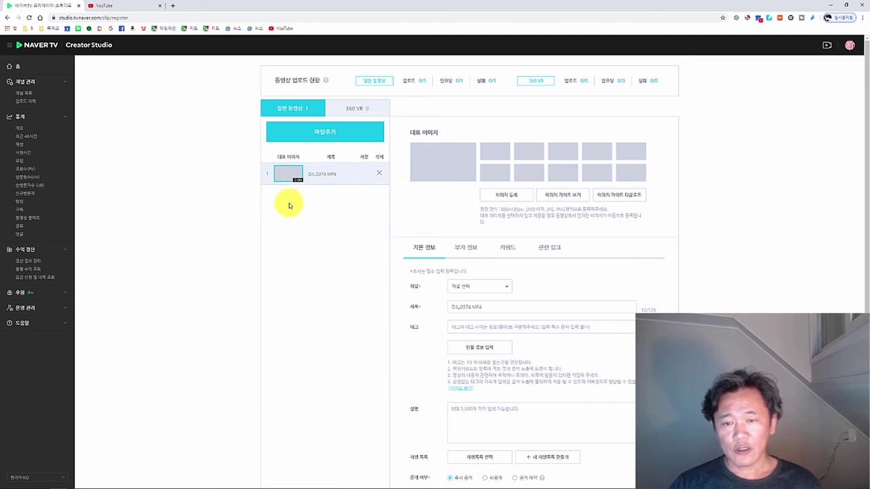
pyautogui.click(502, 198)
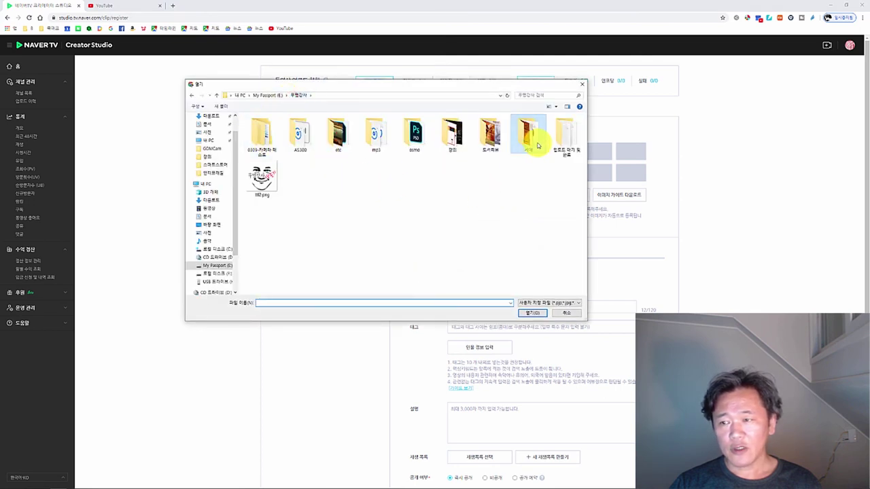
pyautogui.press('Escape')
# Step: Assign the video to the 무명강사 channel, clear its title, and go through the tag and description fields
pyautogui.scroll(-3, 370, 238)
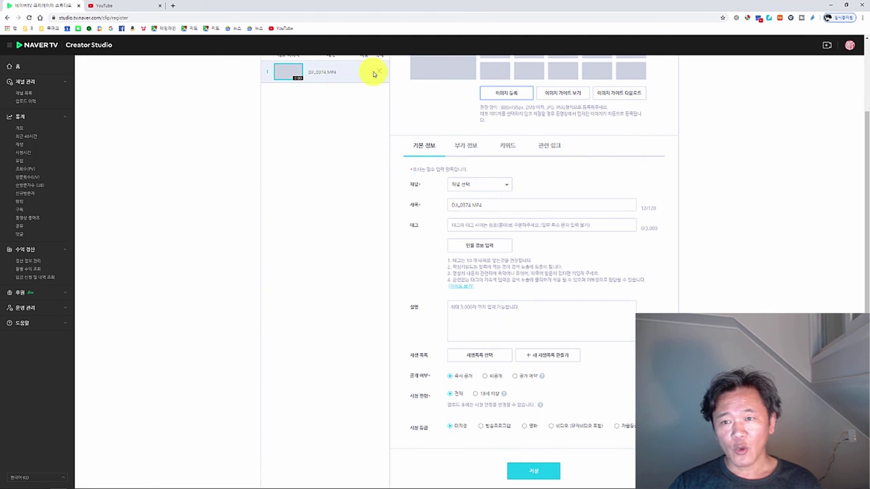
pyautogui.click(471, 187)
pyautogui.click(467, 211)
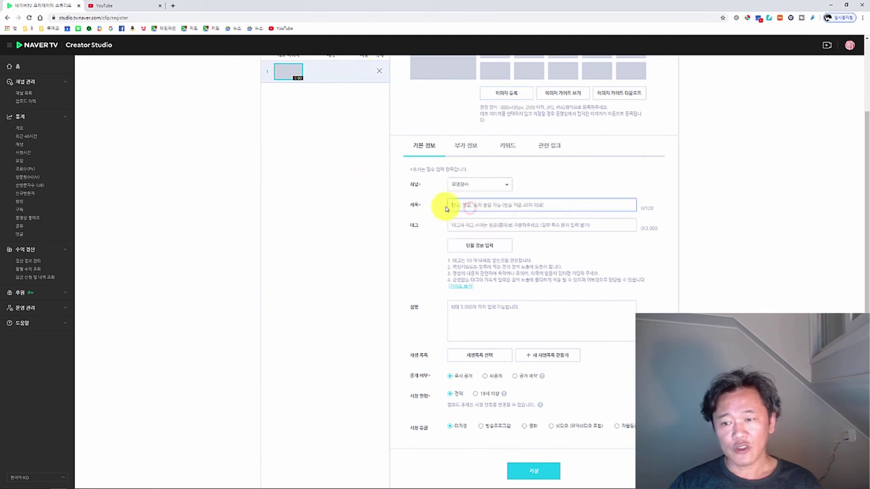
pyautogui.click(452, 225)
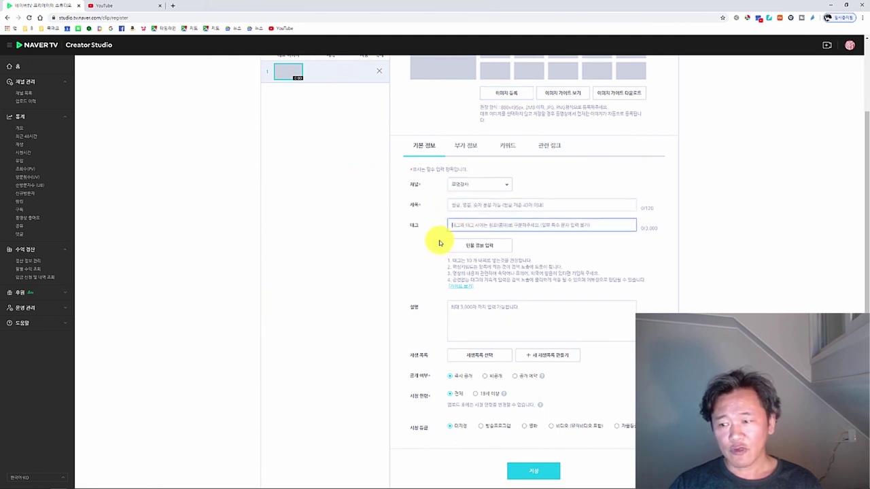
pyautogui.scroll(-1, 469, 252)
pyautogui.click(497, 256)
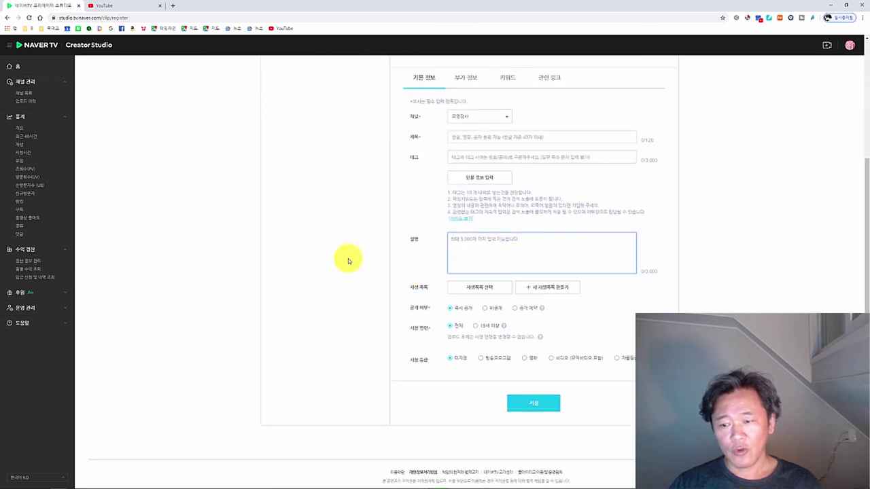
# Step: Look into the existing playlist selection, and try to create a new public playlist titled 테스트
pyautogui.click(479, 273)
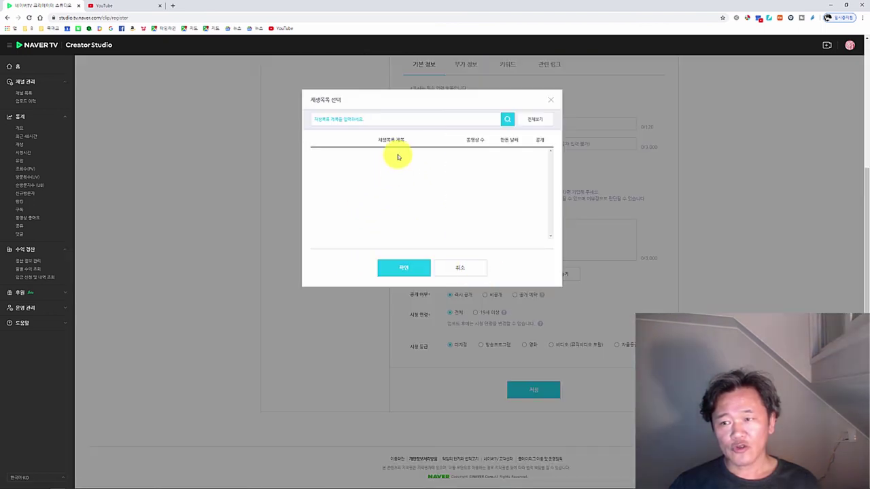
pyautogui.click(453, 269)
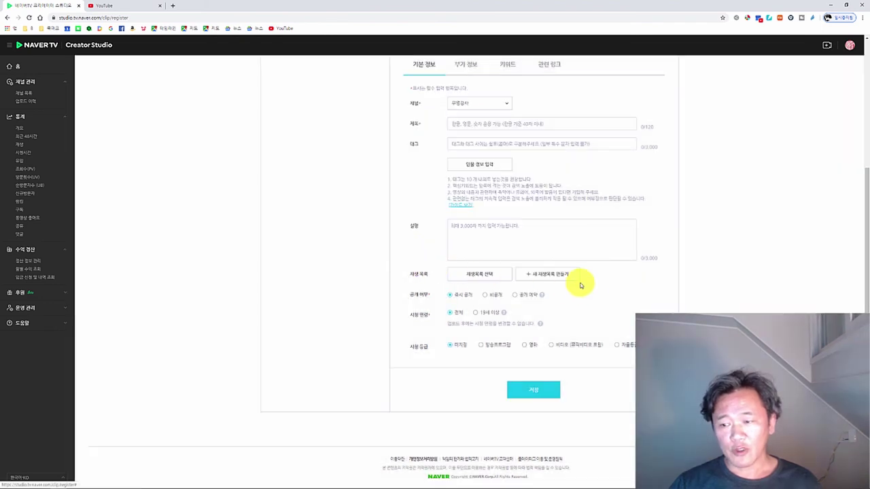
pyautogui.click(559, 277)
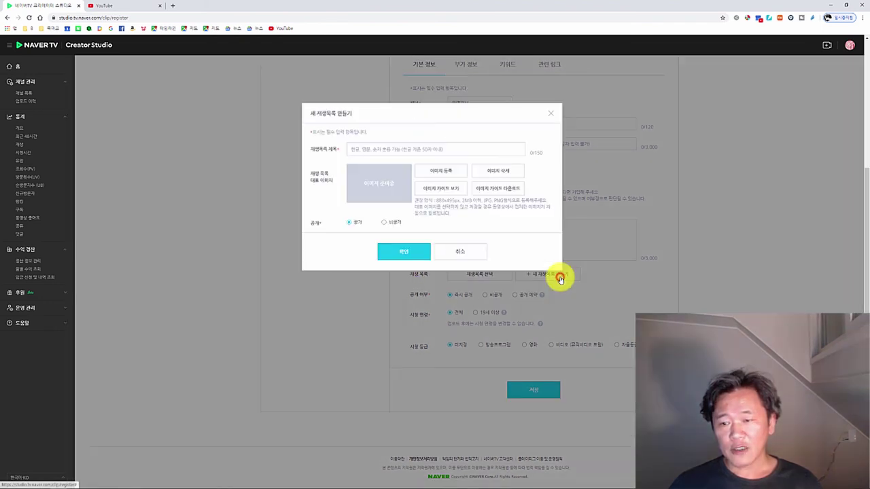
pyautogui.click(354, 149)
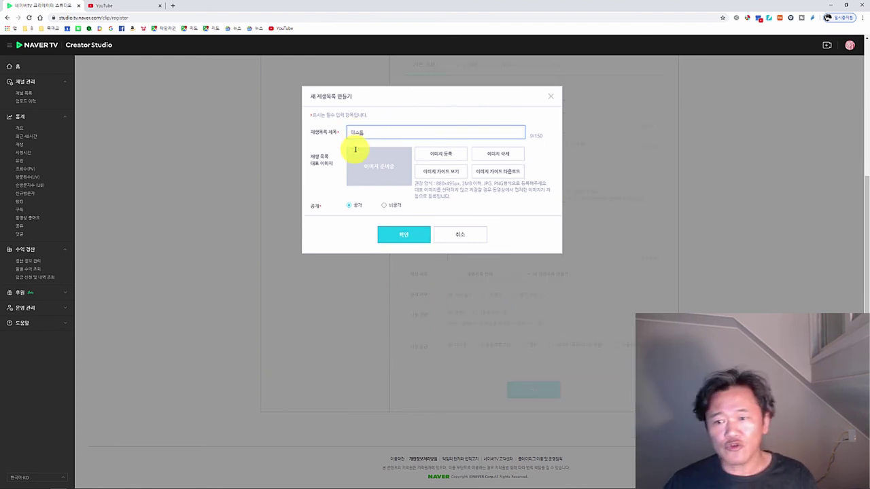
pyautogui.click(401, 232)
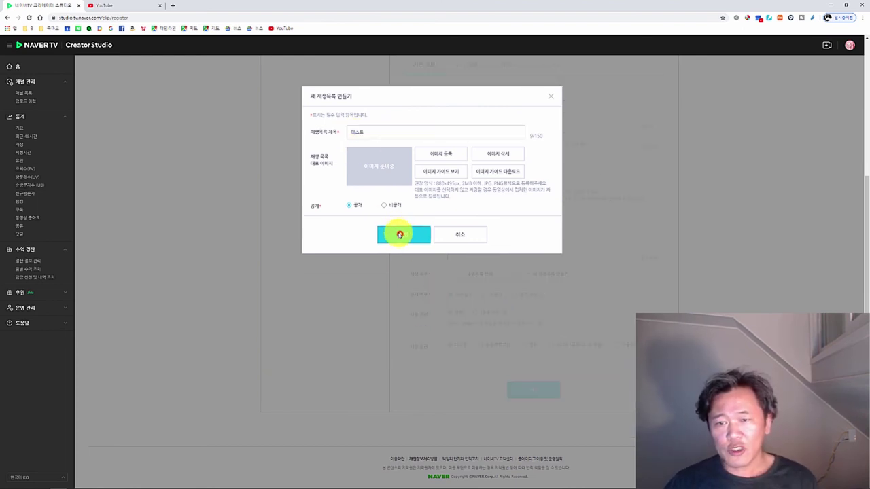
pyautogui.click(551, 96)
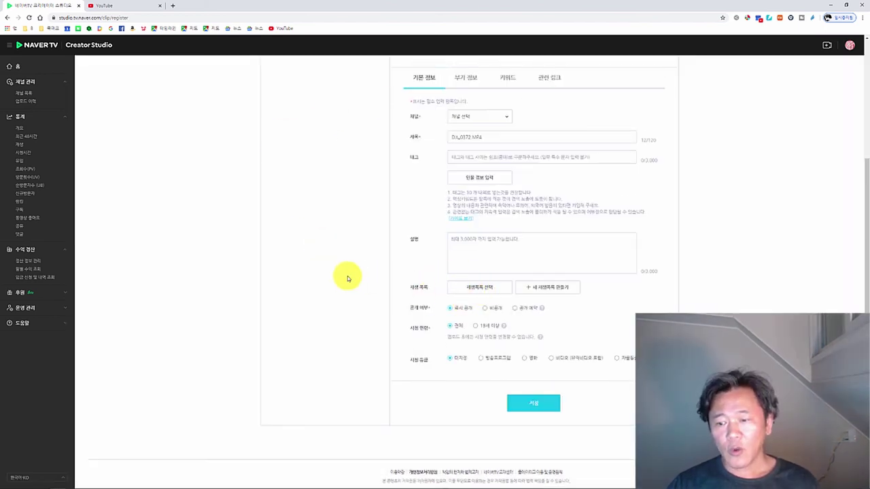
# Step: Review the upload form for DJI_0372.MP4 and its upload status, and return to the Creator Studio home page
pyautogui.scroll(-1, 380, 303)
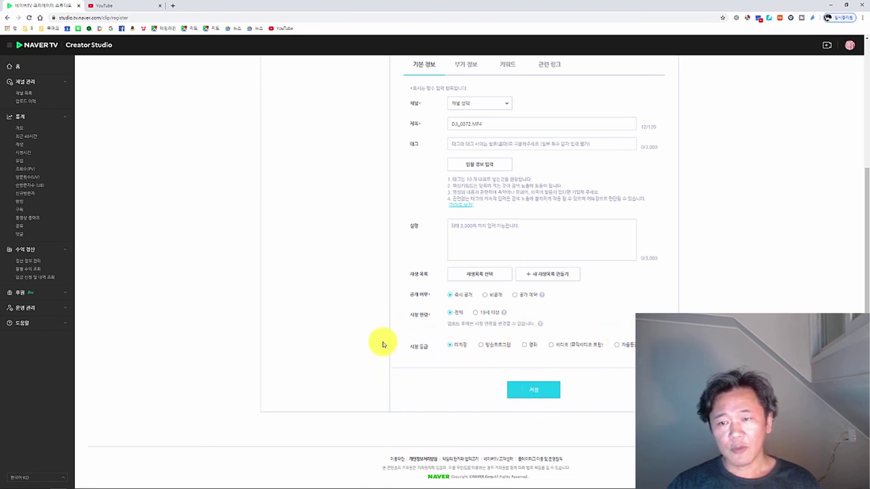
pyautogui.scroll(3, 383, 344)
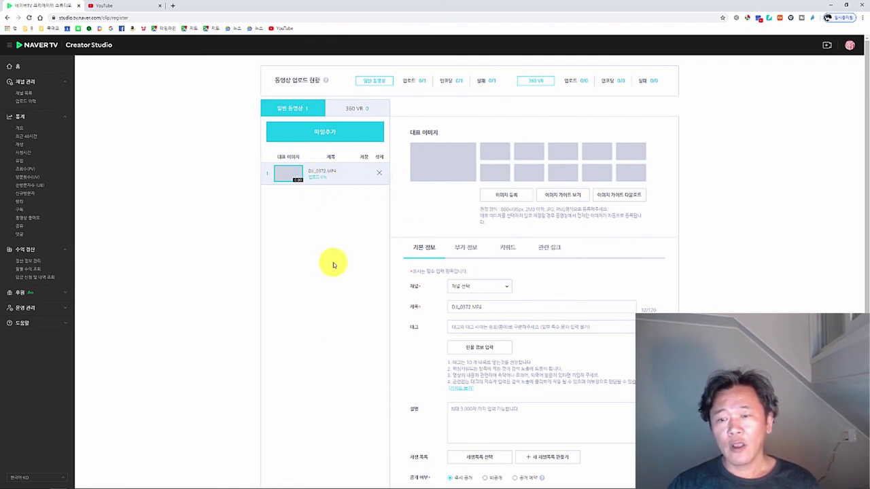
pyautogui.click(87, 49)
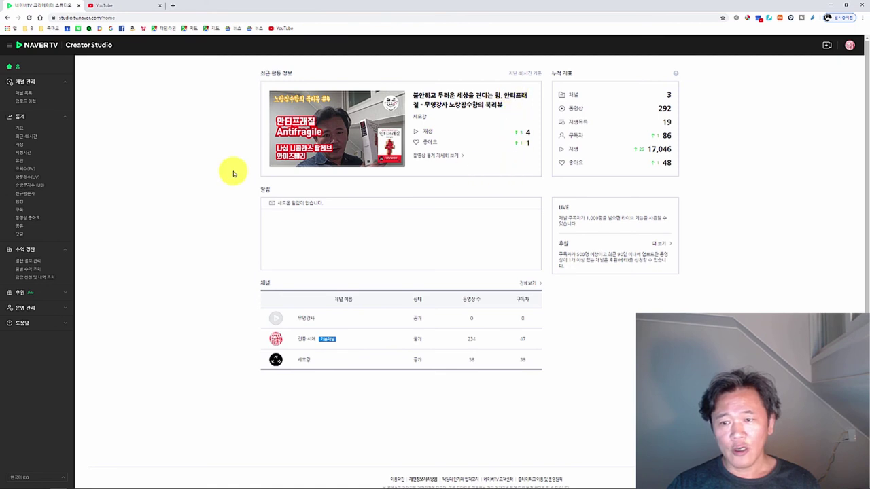
# Step: View the YouTube home page in its browser tab and close that tab to return to Creator Studio
pyautogui.click(446, 157)
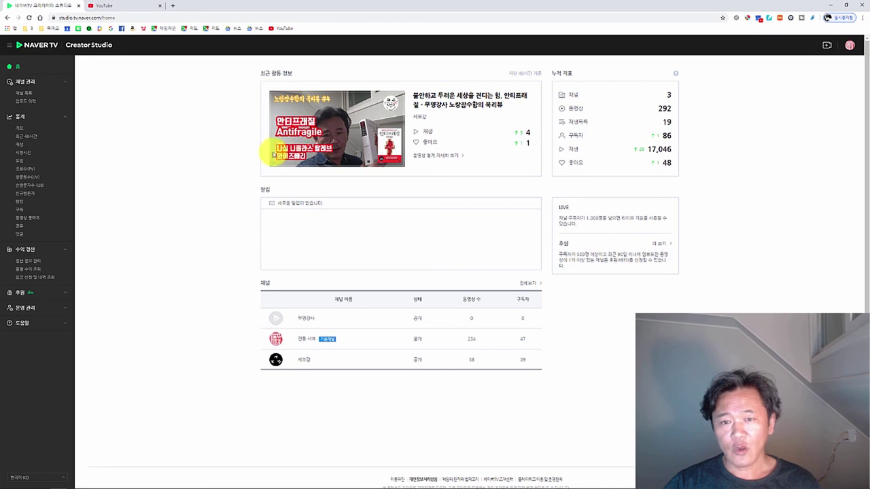
pyautogui.click(110, 4)
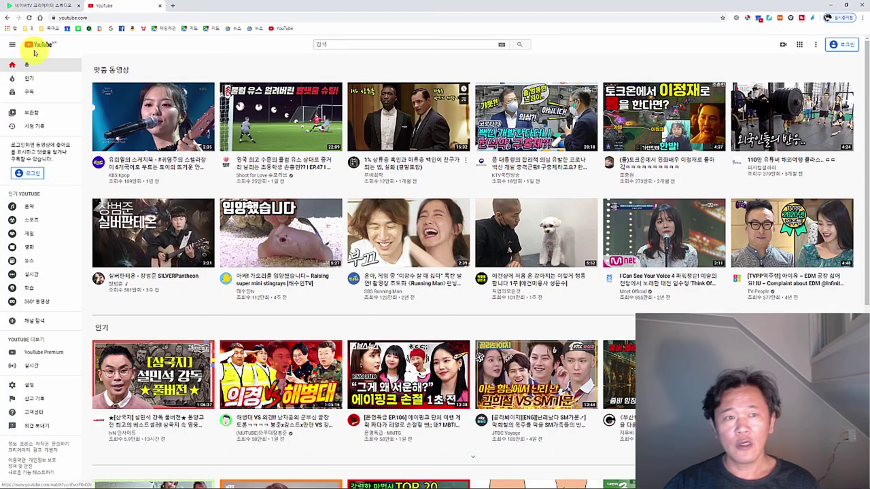
pyautogui.hotkey('ctrl', 'w')
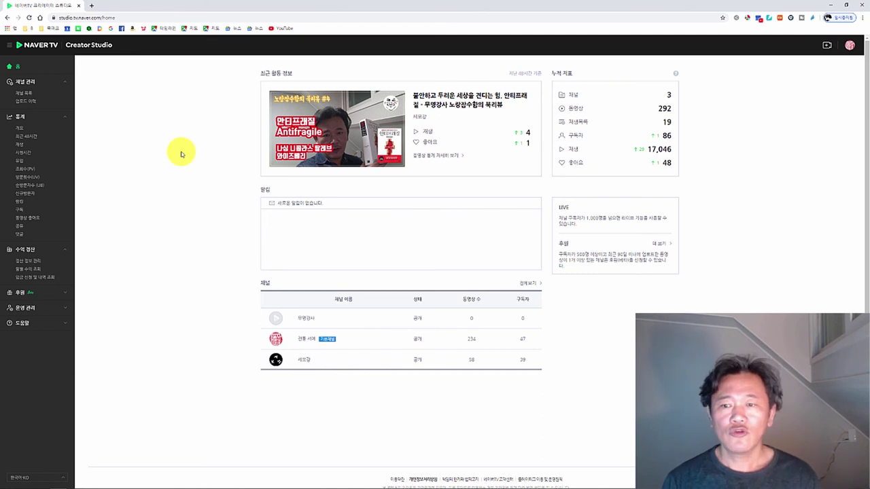